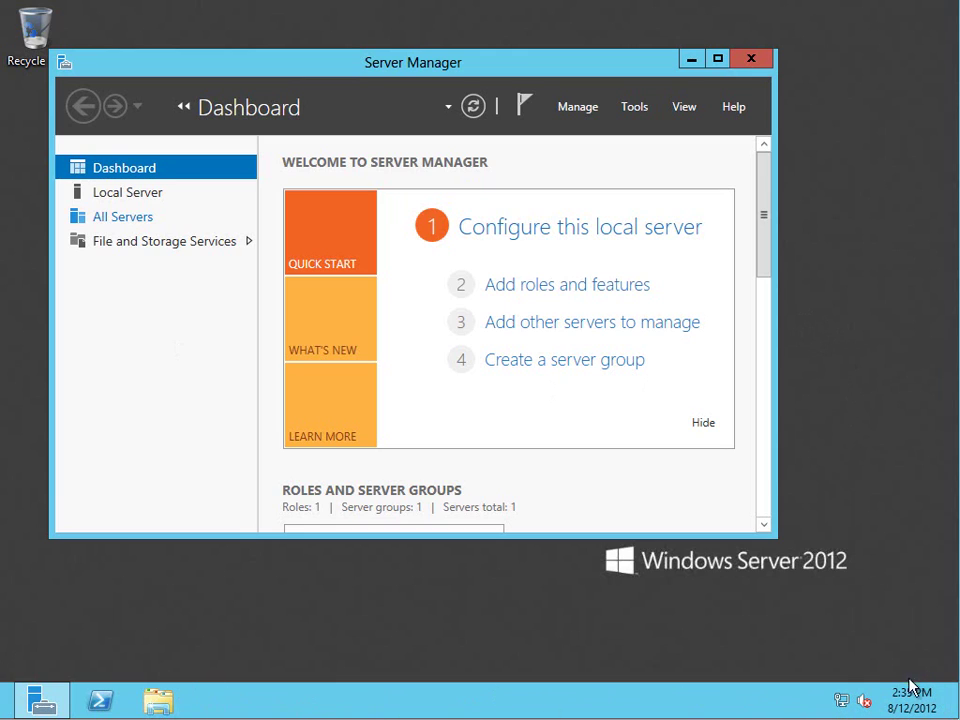
Start the Remove Roles and Features wizard and advance to the Features page.
left_click(157, 702)
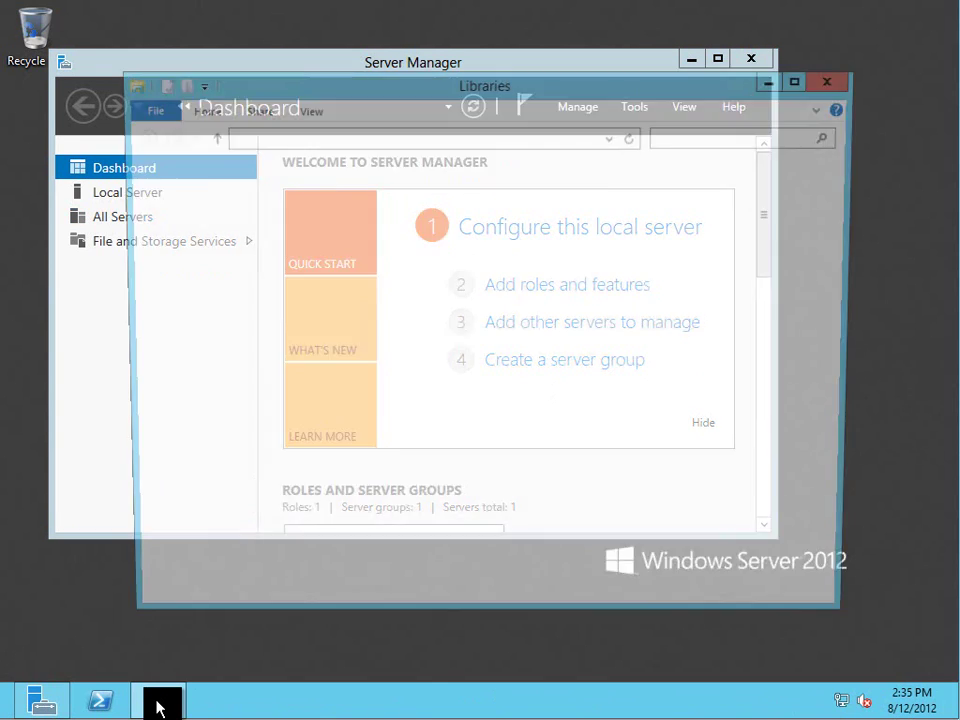
left_click(840, 80)
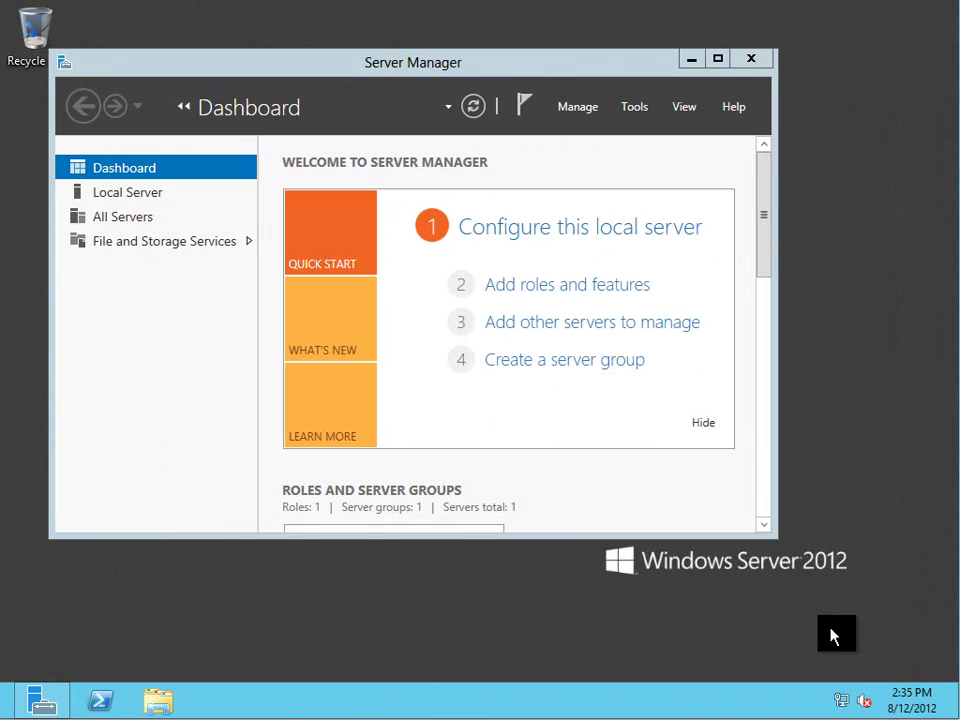
left_click(590, 115)
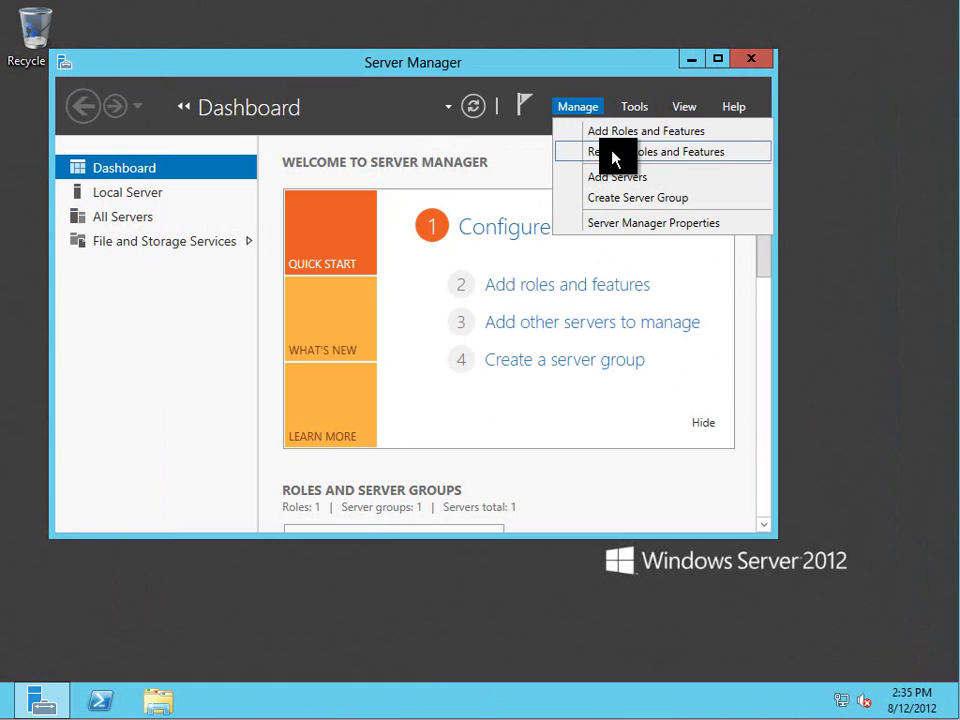
left_click(612, 152)
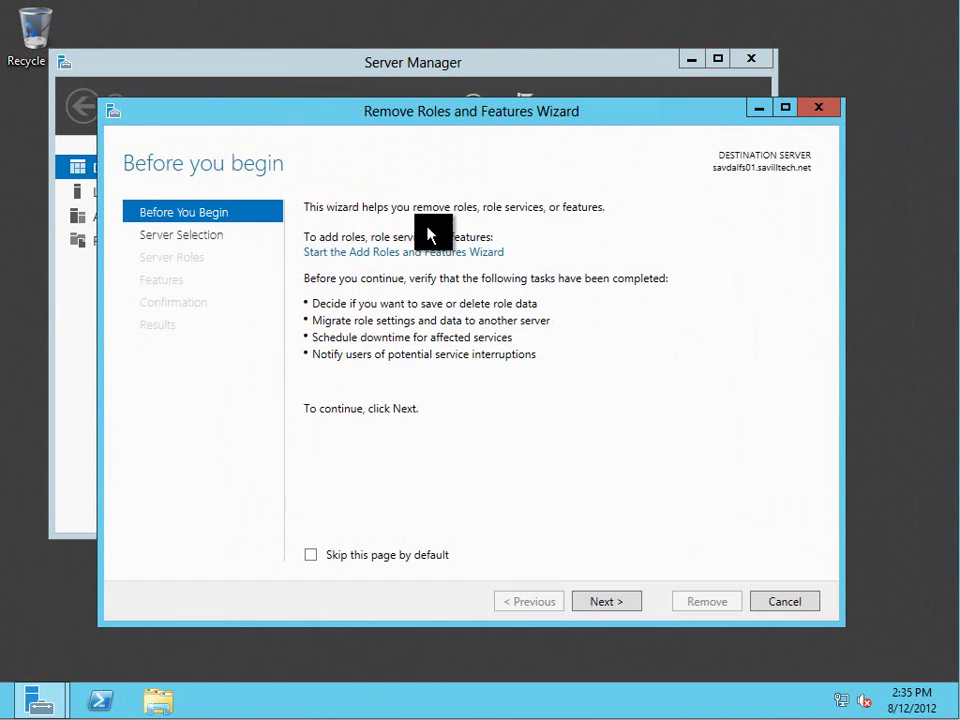
left_click(606, 602)
left_click(614, 607)
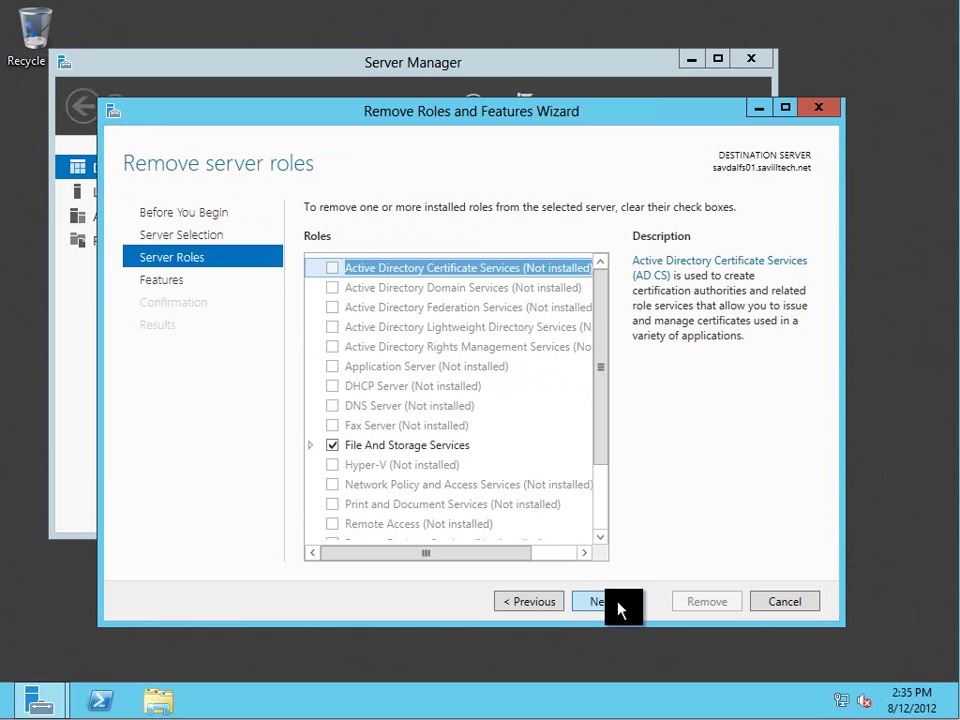
left_click(606, 601)
Mark Graphical Management Tools and Infrastructure and its dependent features for removal, then continue.
left_click_drag(606, 306, 606, 467)
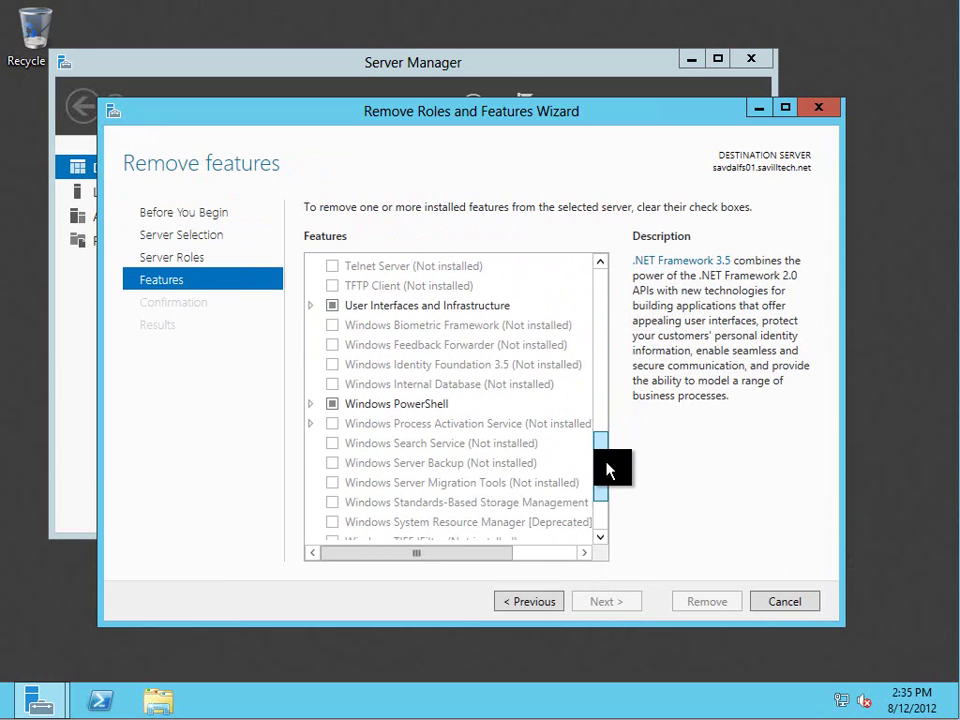
left_click(310, 306)
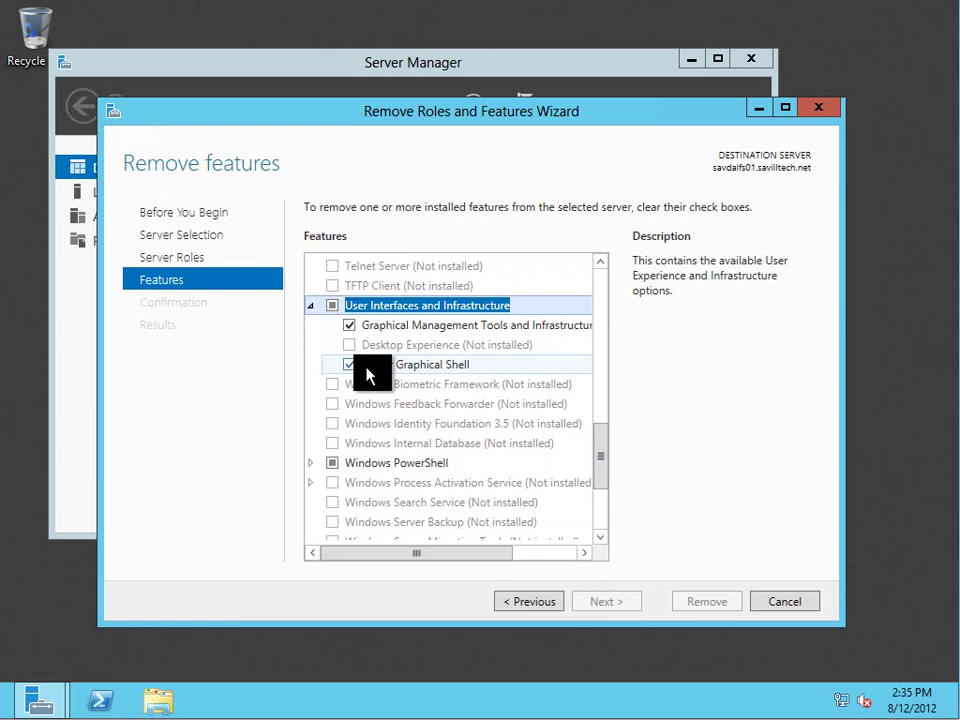
left_click(349, 326)
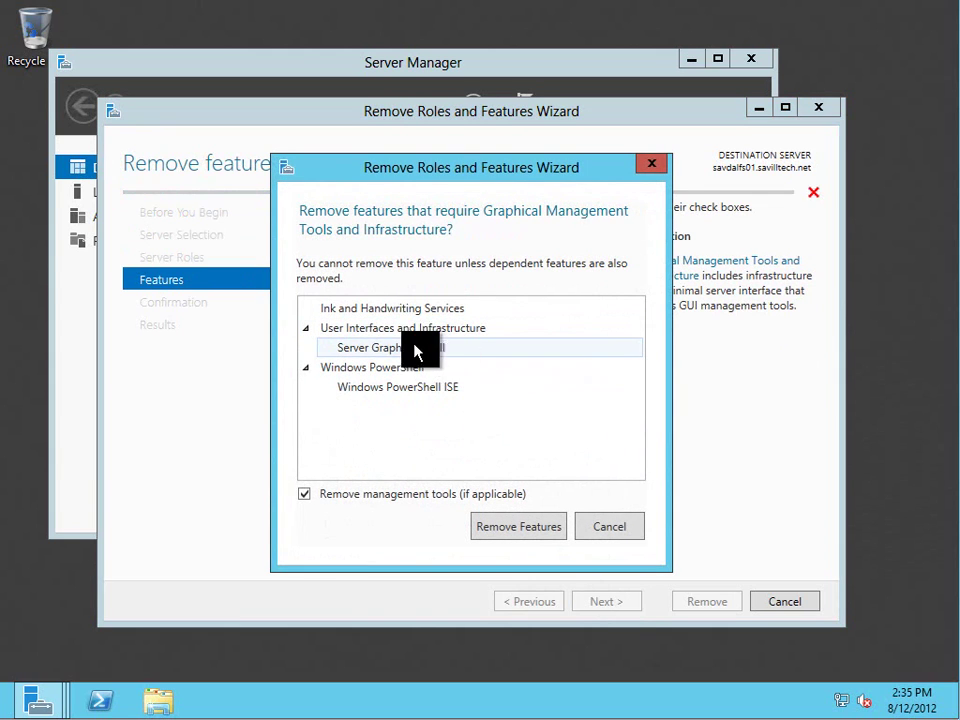
left_click(535, 530)
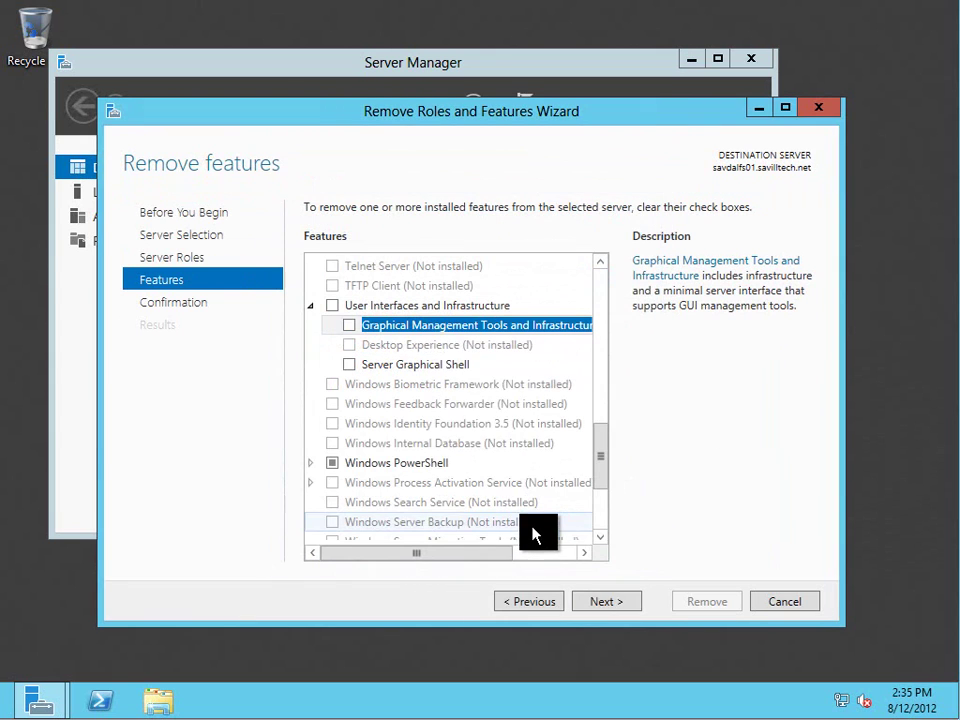
left_click(615, 604)
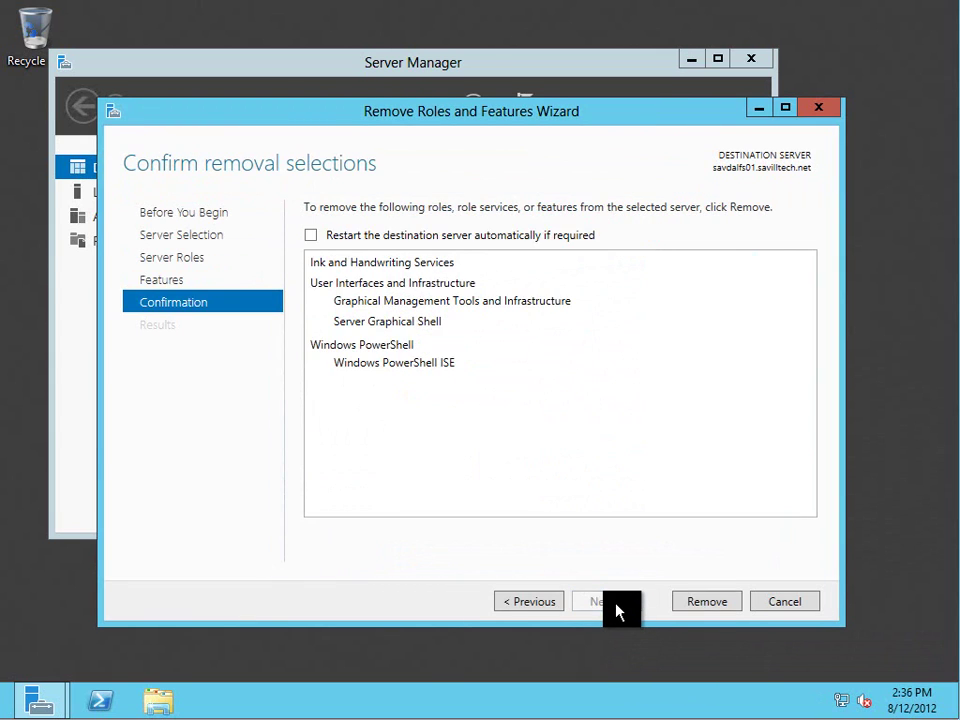
Allow automatic restart and remove the selected graphical features, letting the server reboot.
left_click(311, 234)
left_click(545, 424)
left_click(703, 606)
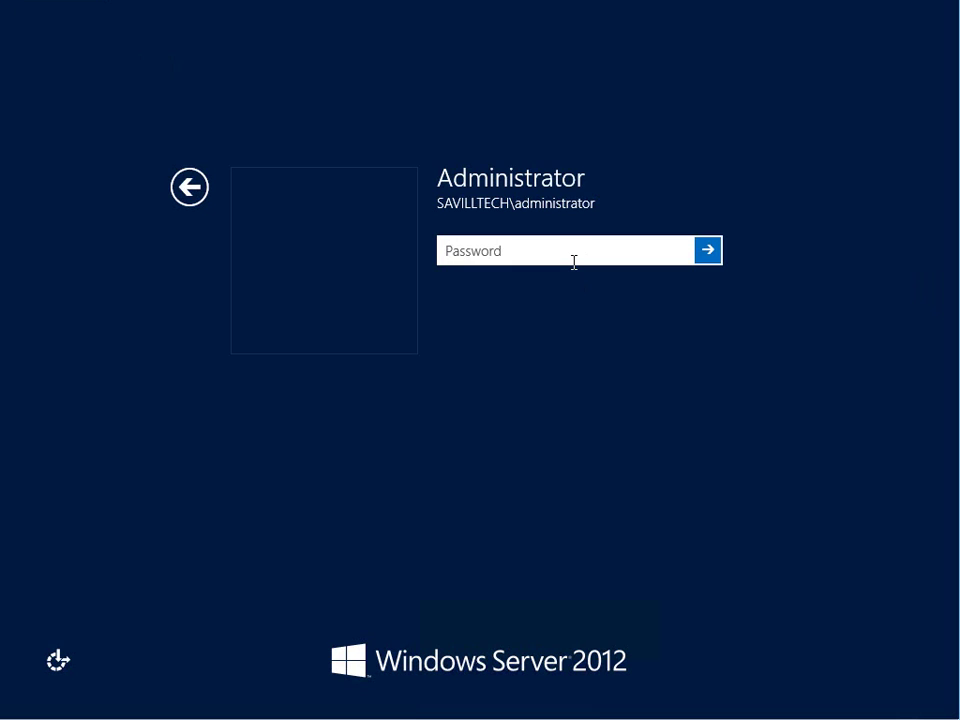
Sign in as Administrator with the account password.
type("•••••••")
key("Return")
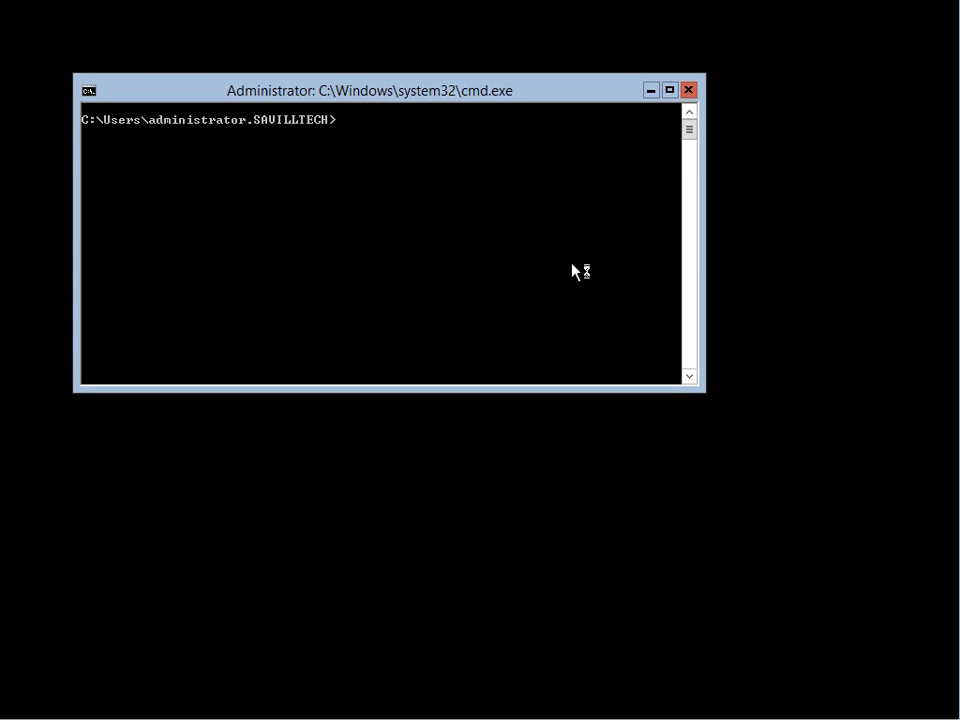
Try running servermanager, iexplore and explorer at the prompt; all are unrecognized.
type("servermanager")
key("Return")
type("iexplore")
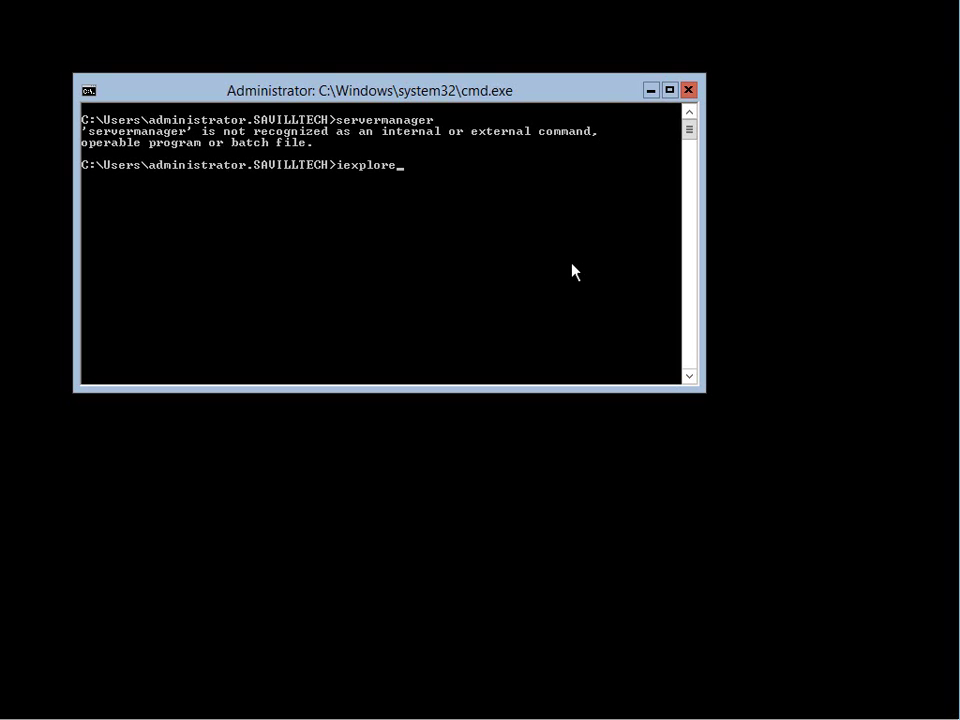
key("Return")
type("explorer")
key("Return")
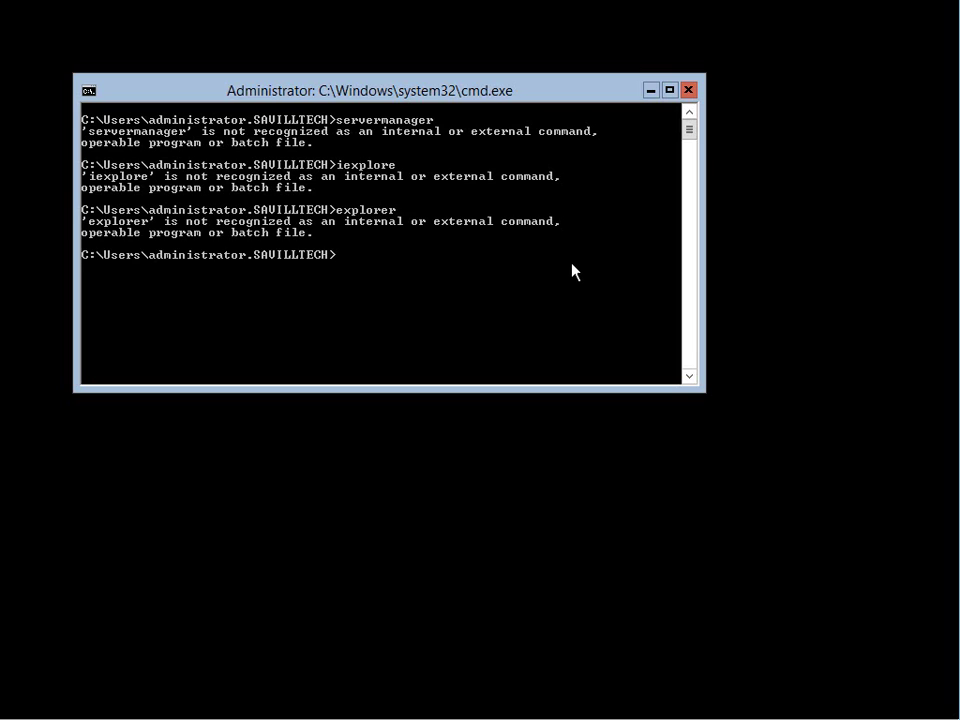
Launch notepad, regedit and taskmgr from the prompt, closing each window afterwards.
type("notepad")
key("Return")
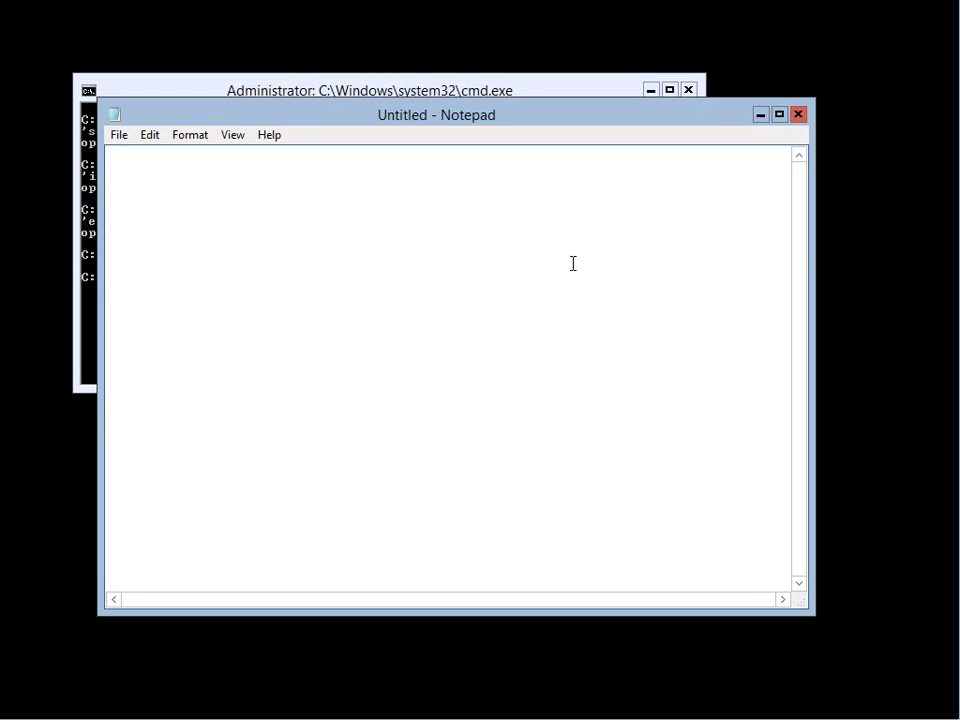
left_click(797, 119)
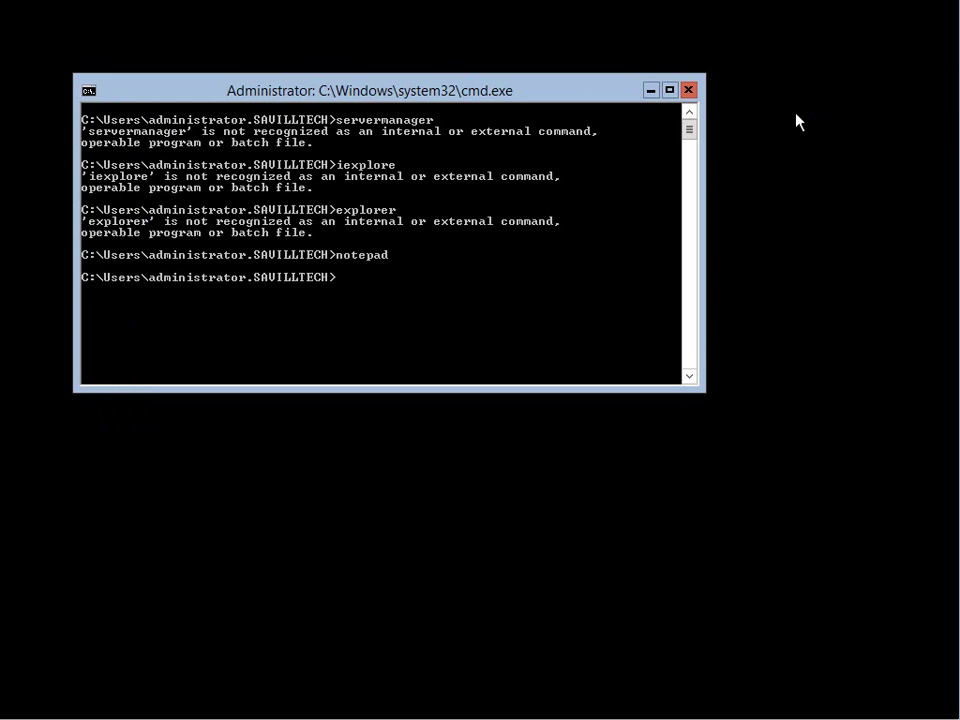
type("regedit")
key("Return")
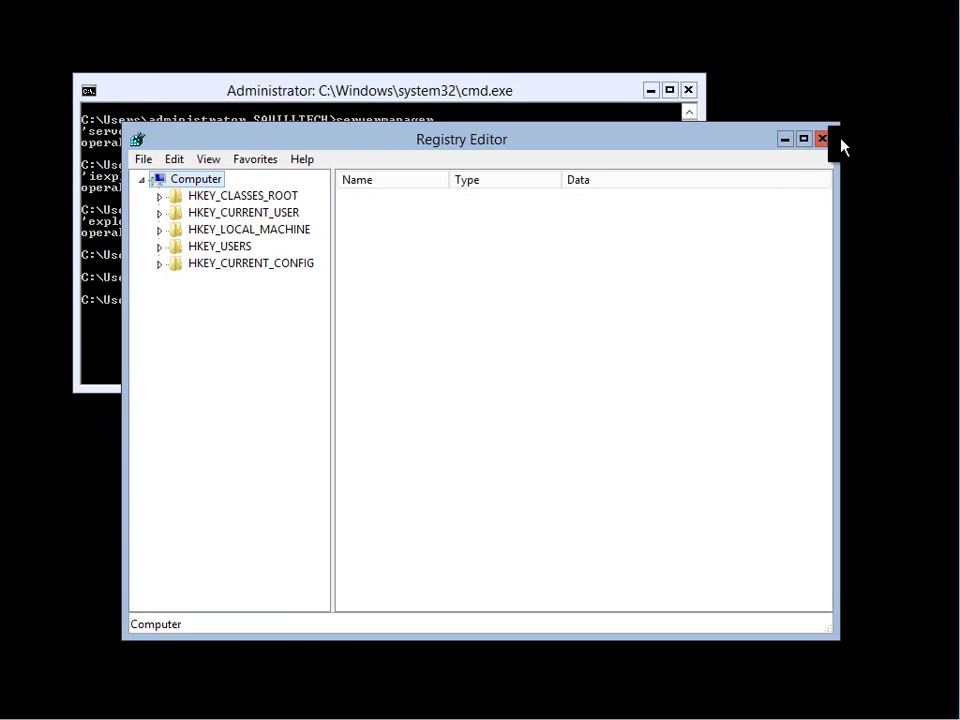
left_click(830, 146)
type("taskmgr")
key("Return")
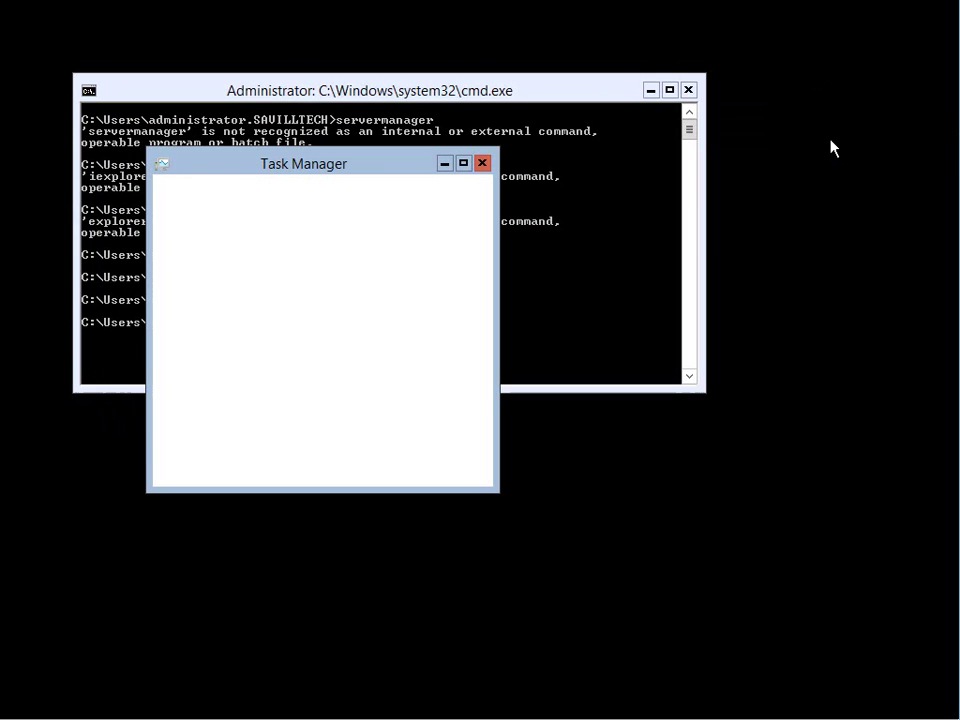
left_click(482, 165)
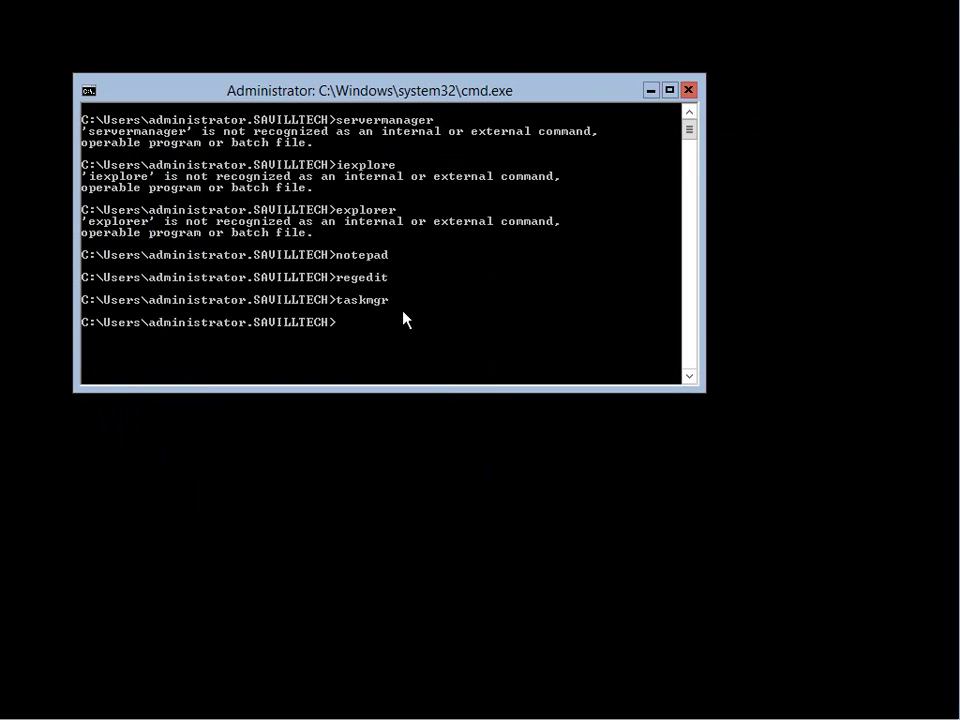
Try datetime.cpl, open and close timedate.cpl and intl.cpl, then start powershell.
type("datetime.cpl")
key("Return")
type("timedate.cpl")
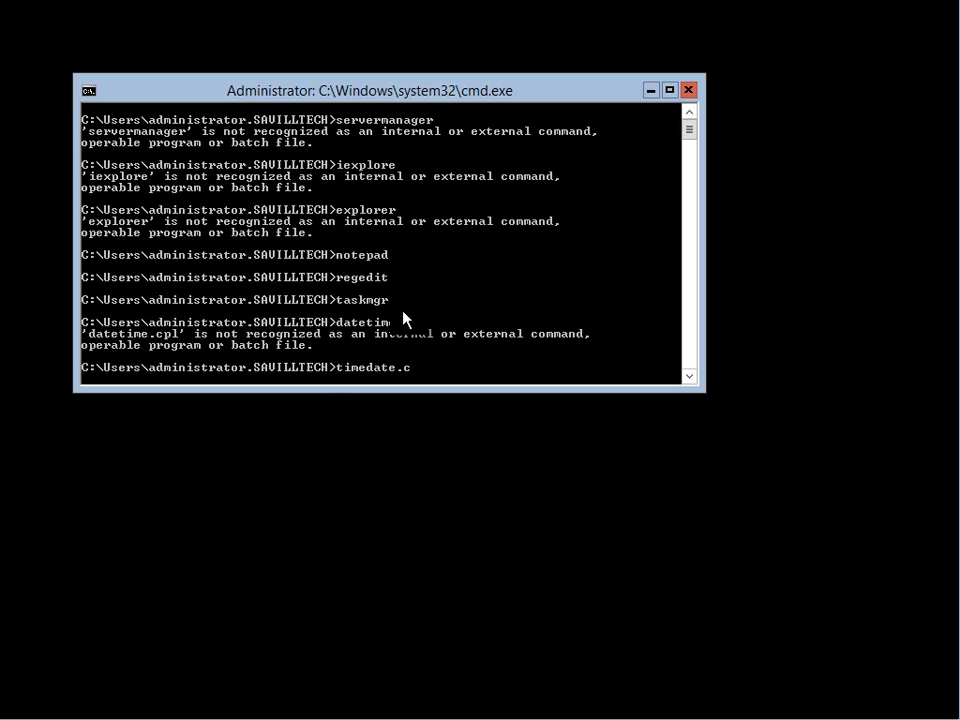
key("Return")
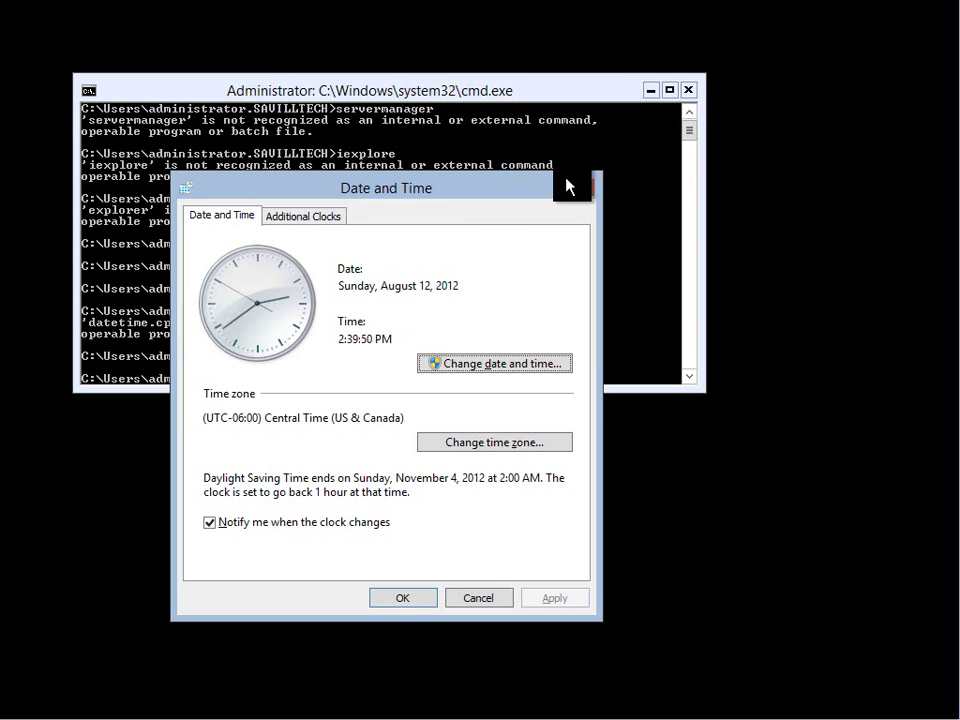
left_click(583, 198)
type("intl.cpl")
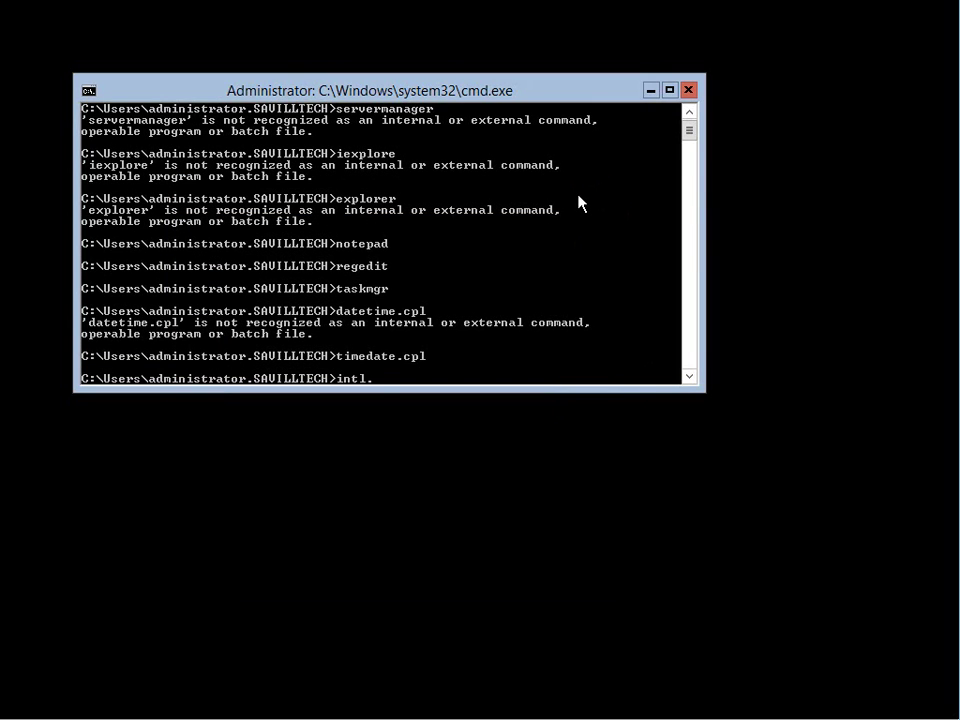
key("Return")
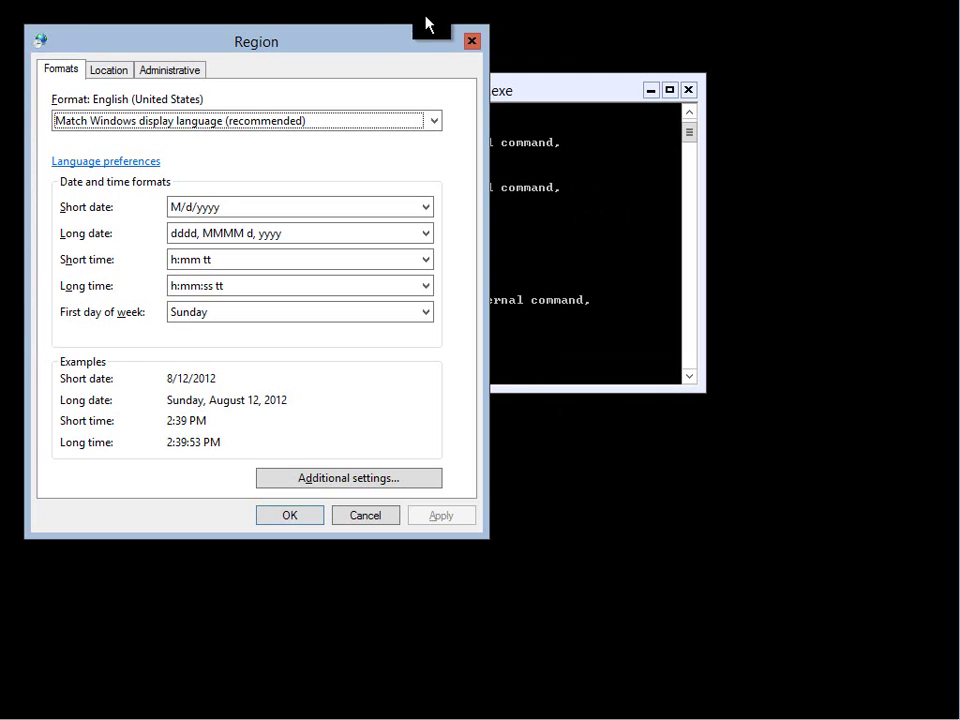
left_click(474, 41)
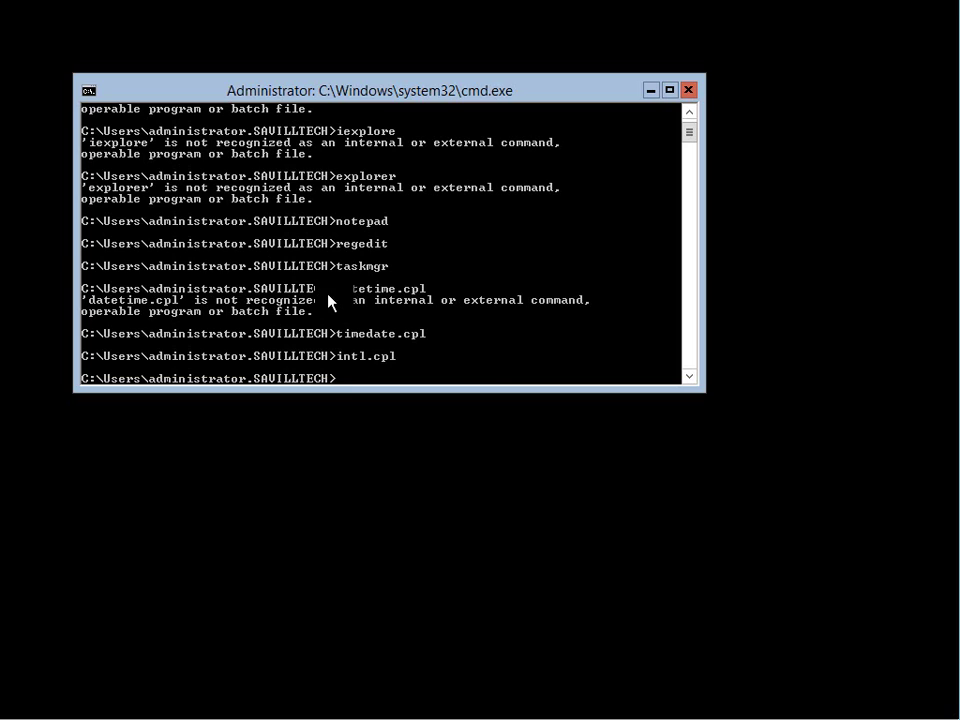
type("powershell")
key("Return")
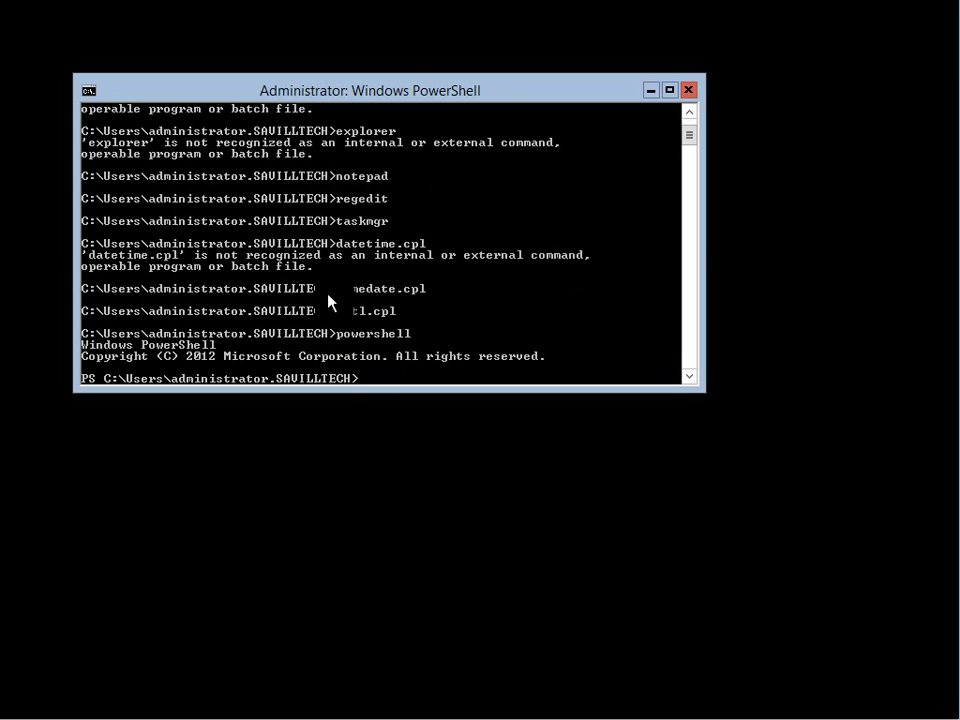
Run Install-WindowsFeature server-gui-mgmt-infra -restart to reinstall the graphical management tools.
type("install-windows")
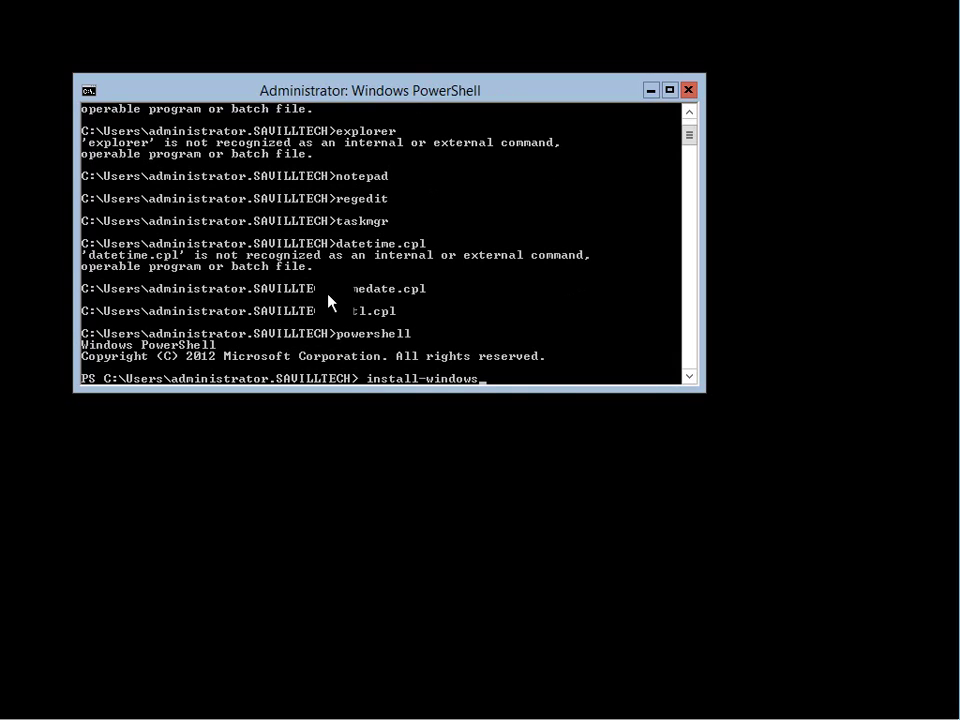
type("fe")
key("Tab")
type("server-")
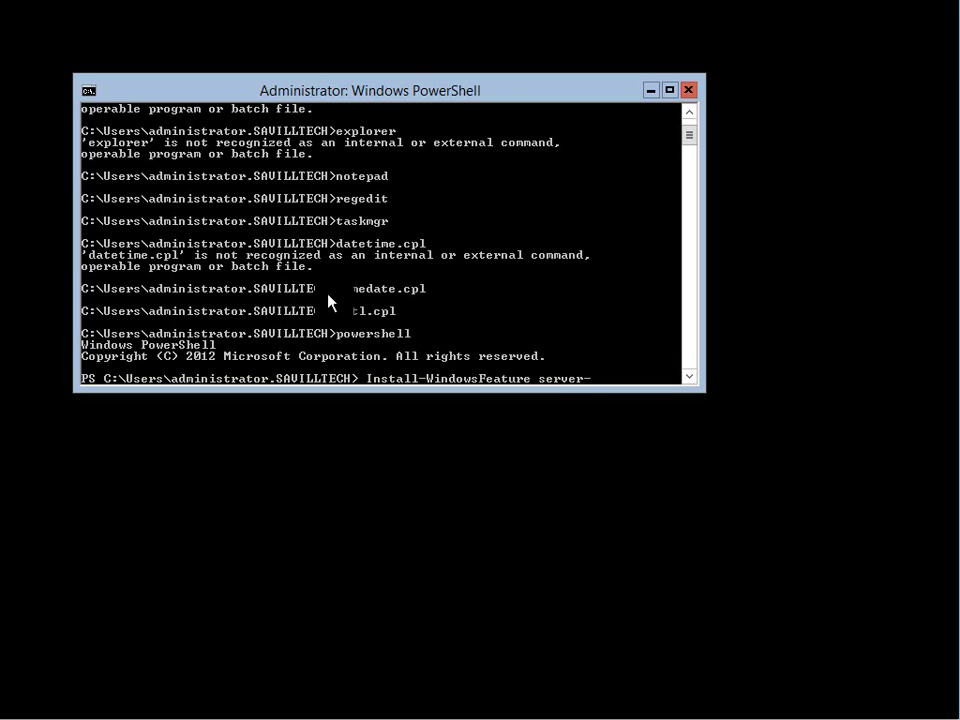
type("gui-mgmt-infra")
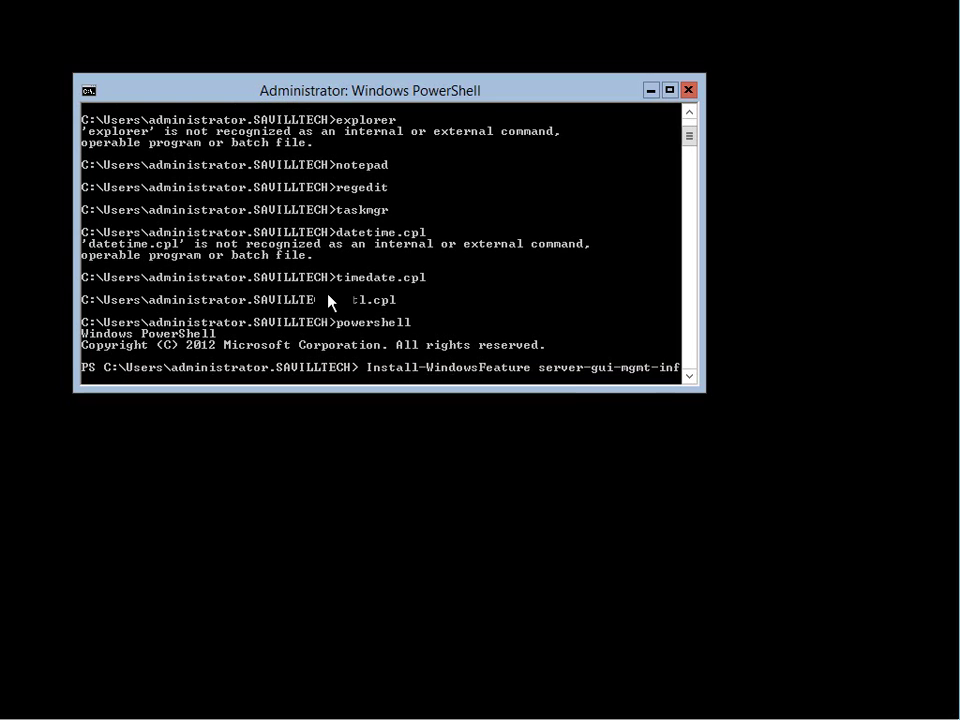
type(" -restart")
key("Return")
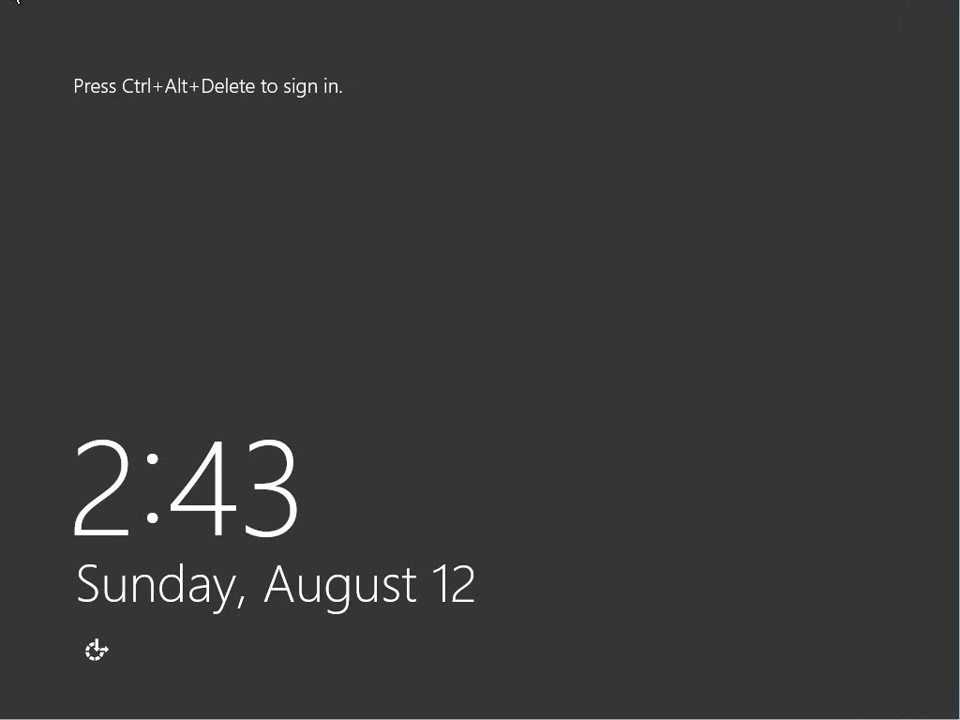
Press Ctrl+Alt+Delete and sign back in as Administrator with the password.
key("ctrl+alt+Delete")
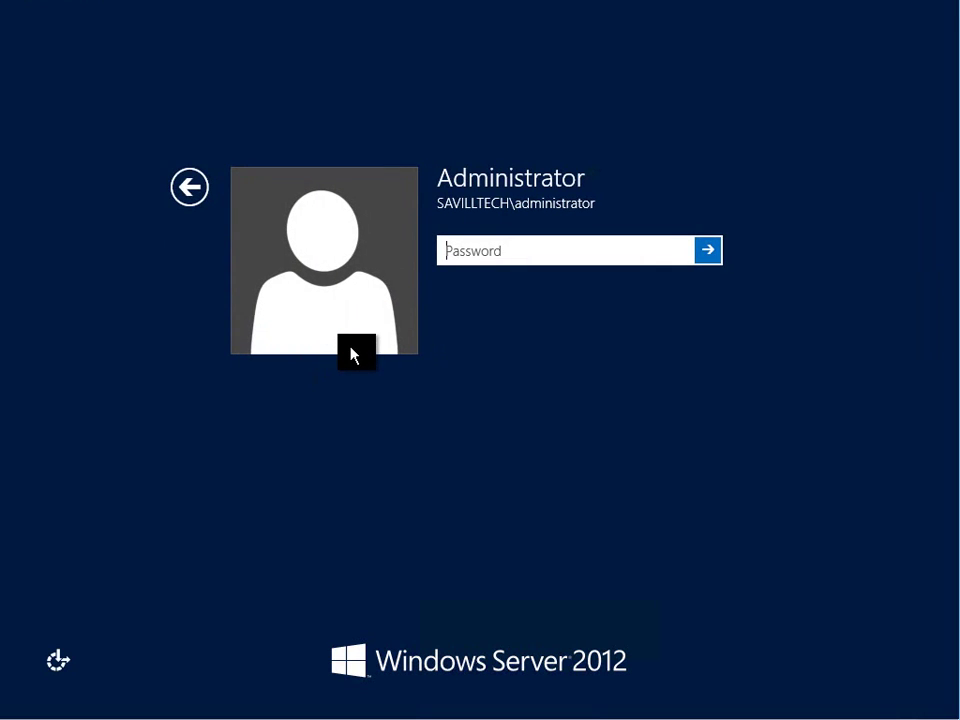
type("*******")
key("Return")
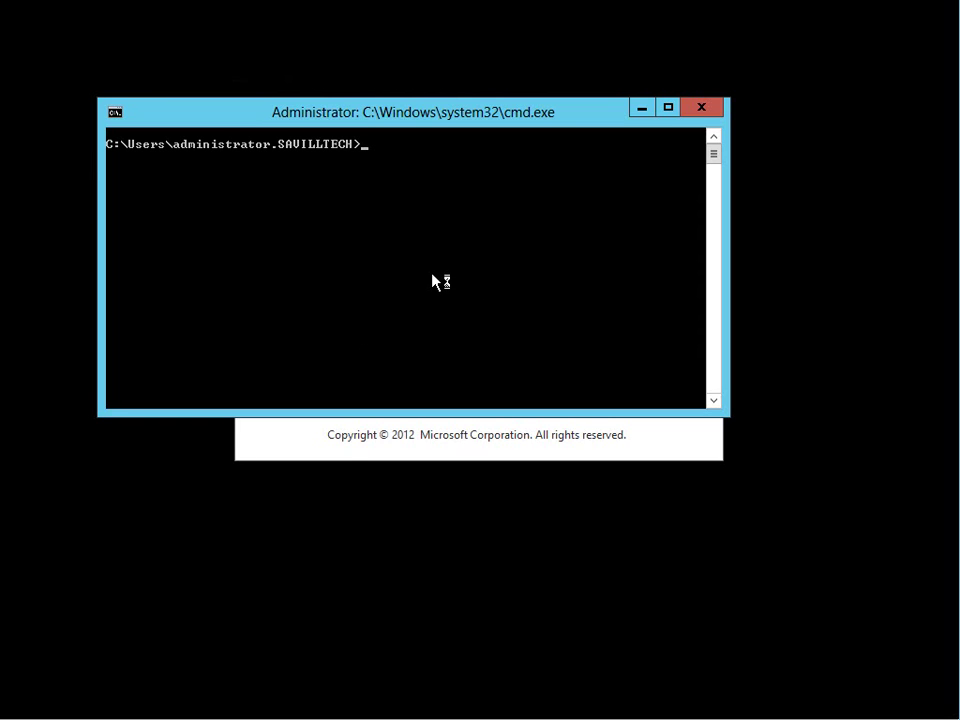
left_click(290, 443)
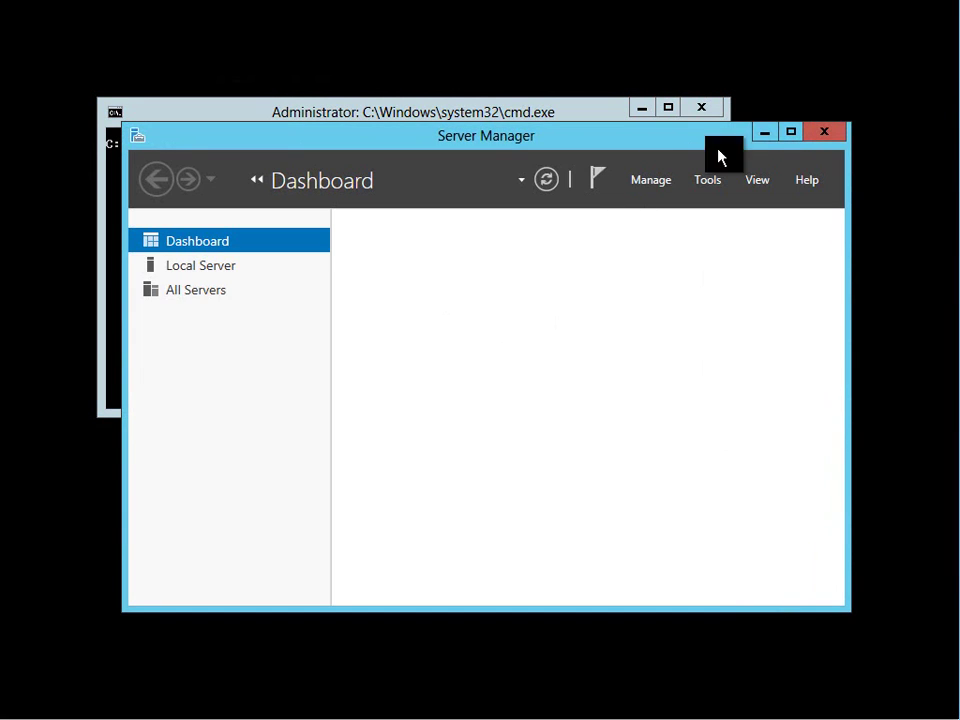
From the command prompt, open and close mmc and sysdm.cpl, viewing the Hardware and Advanced pages.
left_click(529, 116)
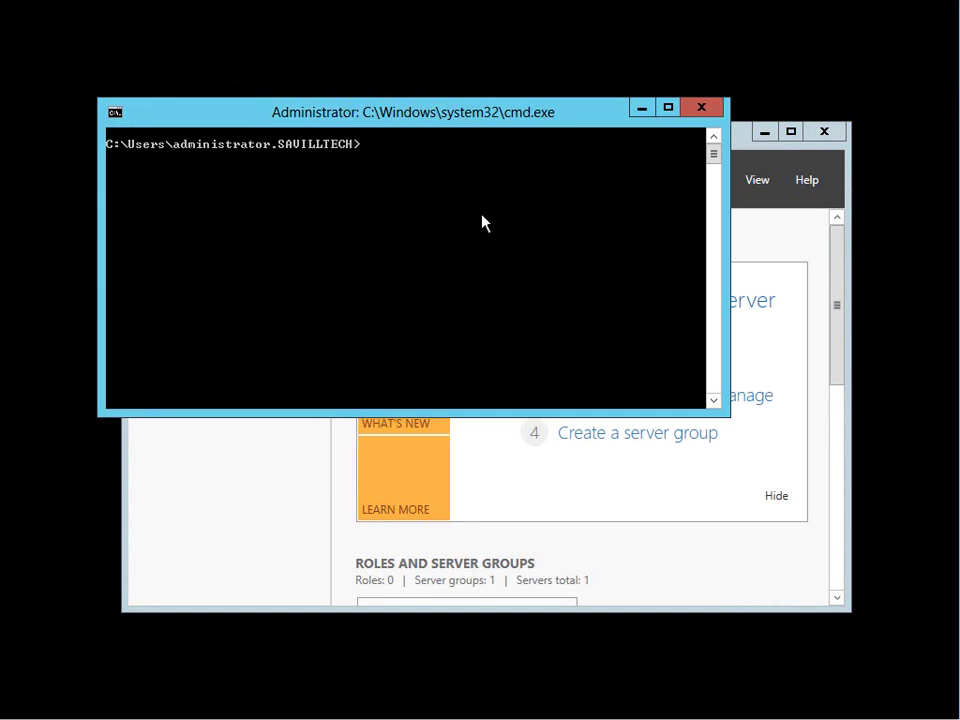
type("mmc")
key("Return")
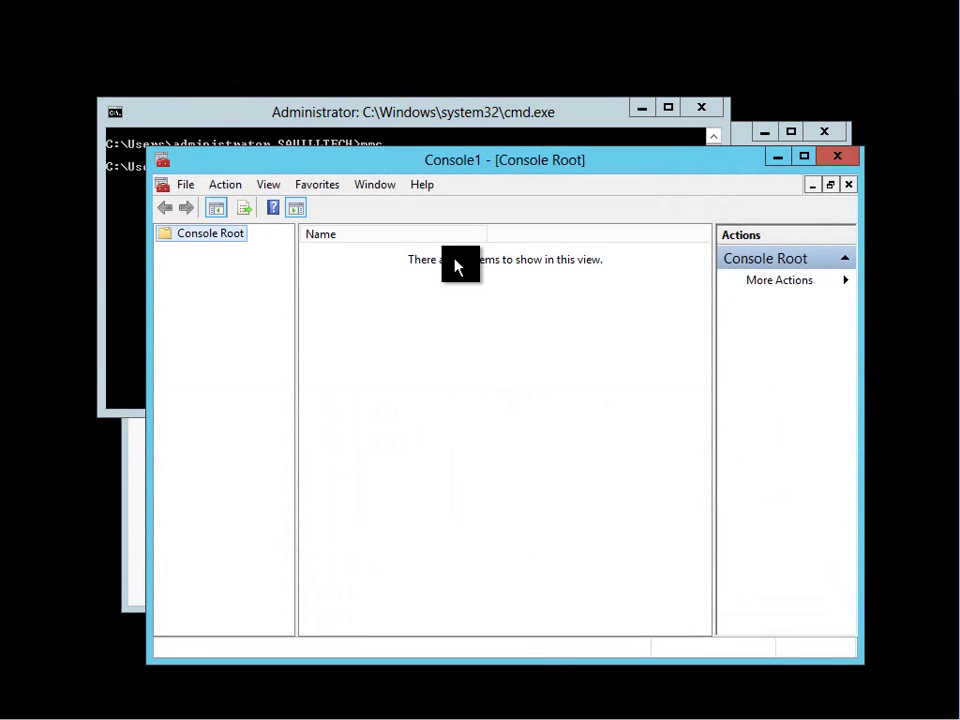
left_click(840, 158)
type("sysdm.cpl")
key("Return")
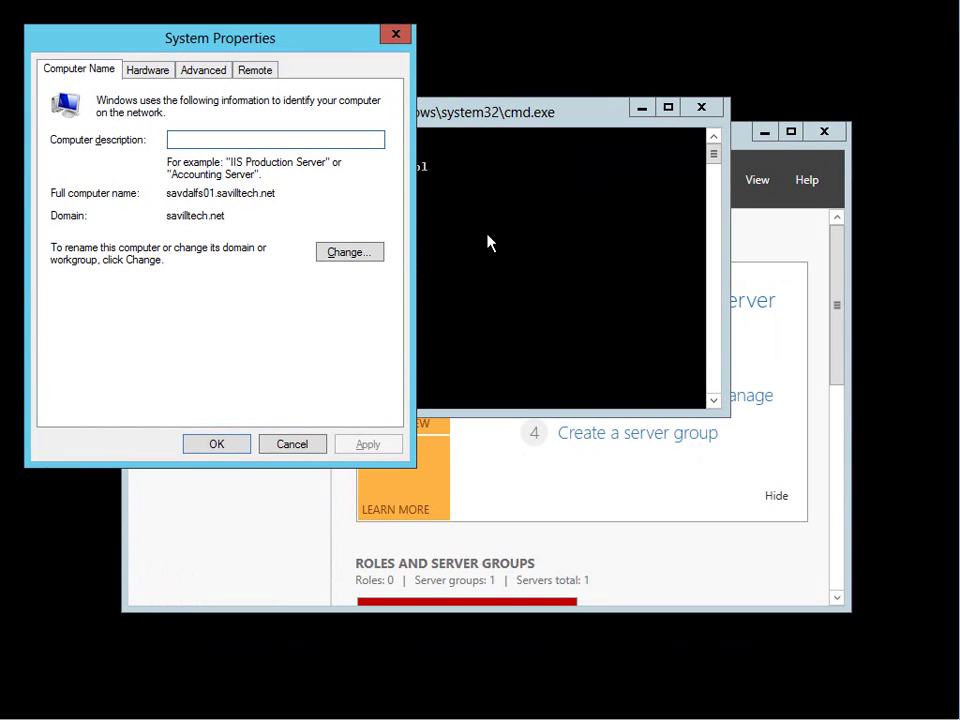
left_click(162, 72)
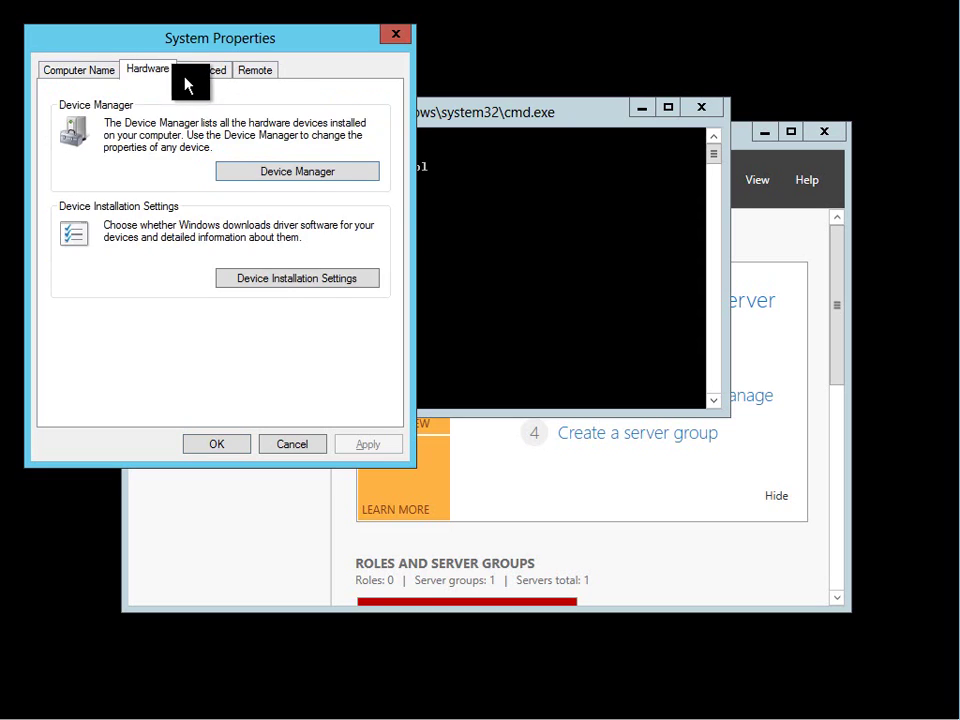
left_click(199, 76)
left_click(395, 34)
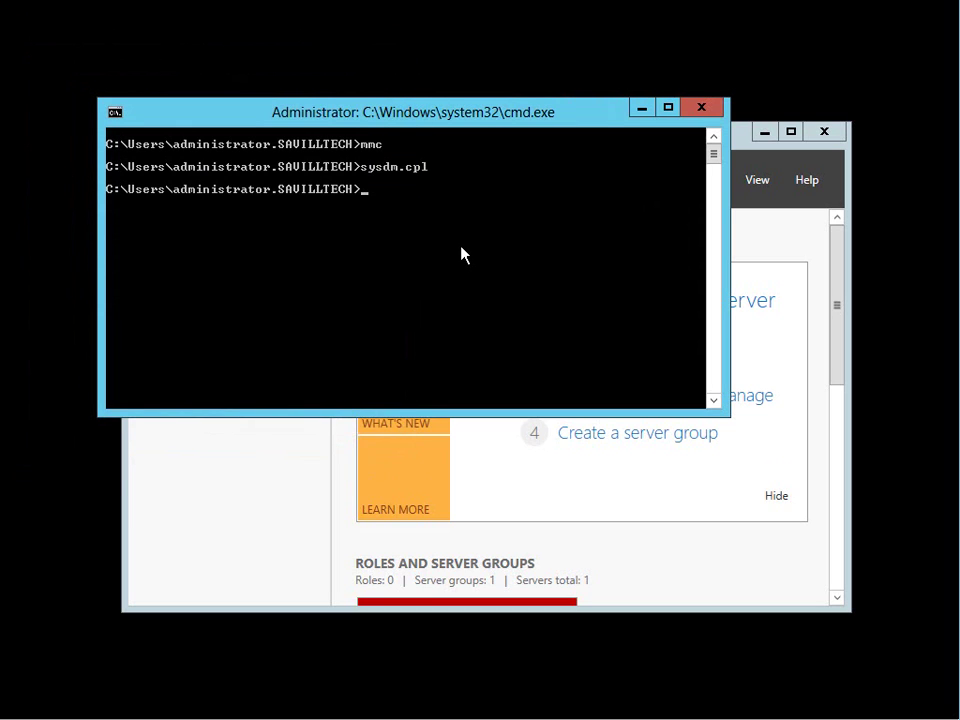
Test iexplore and explorer.exe at the prompt; both remain unrecognized.
type("iexplore")
key("Return")
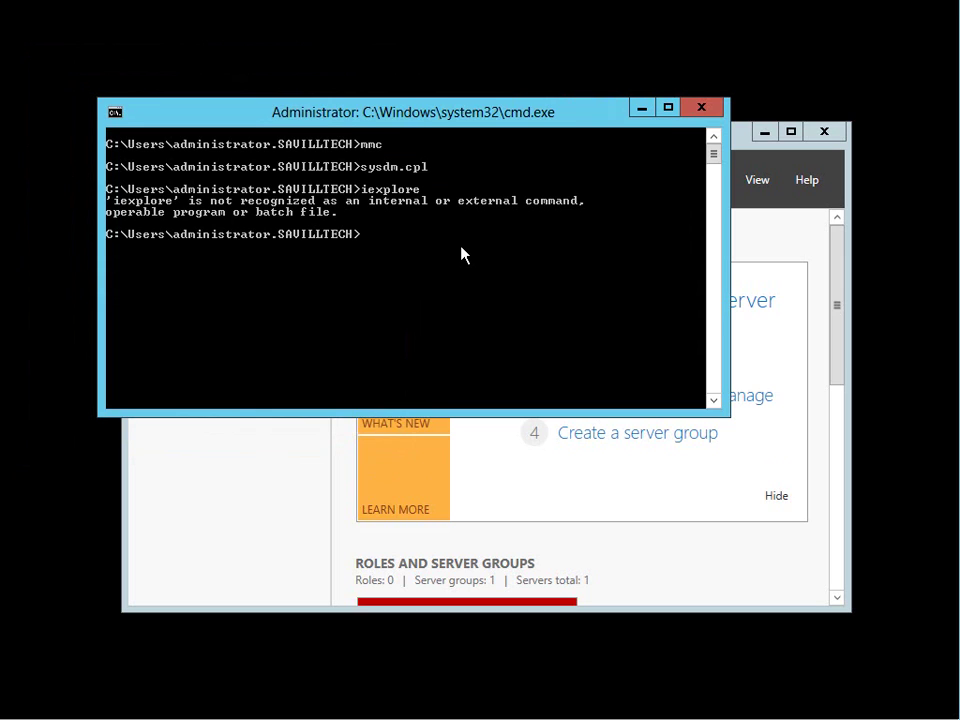
type("explorer.exe")
key("Return")
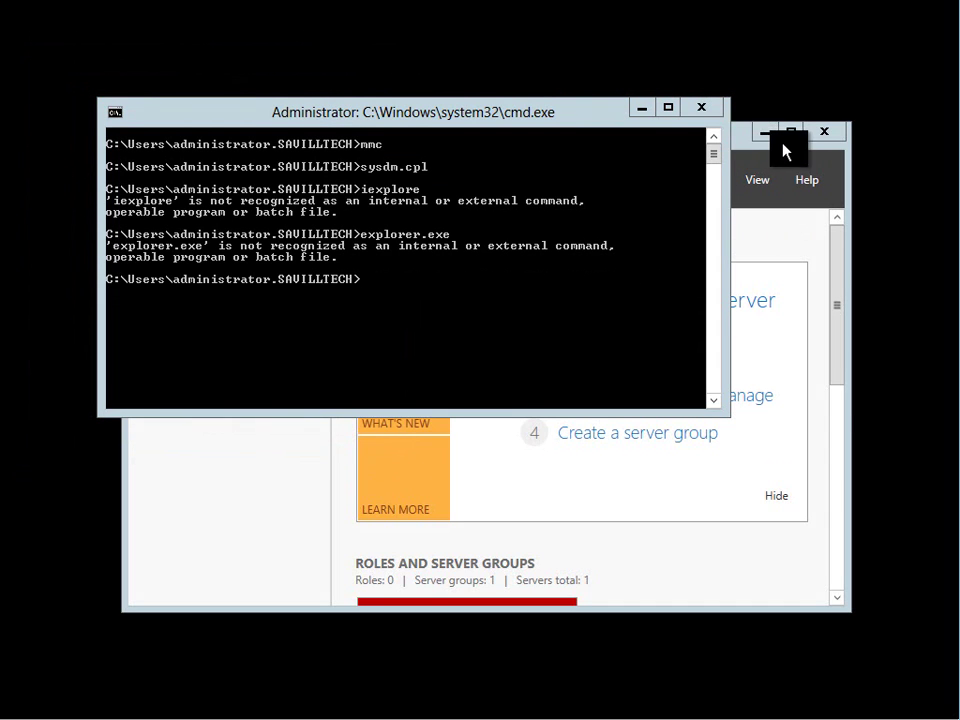
Minimize the command prompt, close the removal progress window, and run Add Roles and Features to the Features page.
left_click(641, 109)
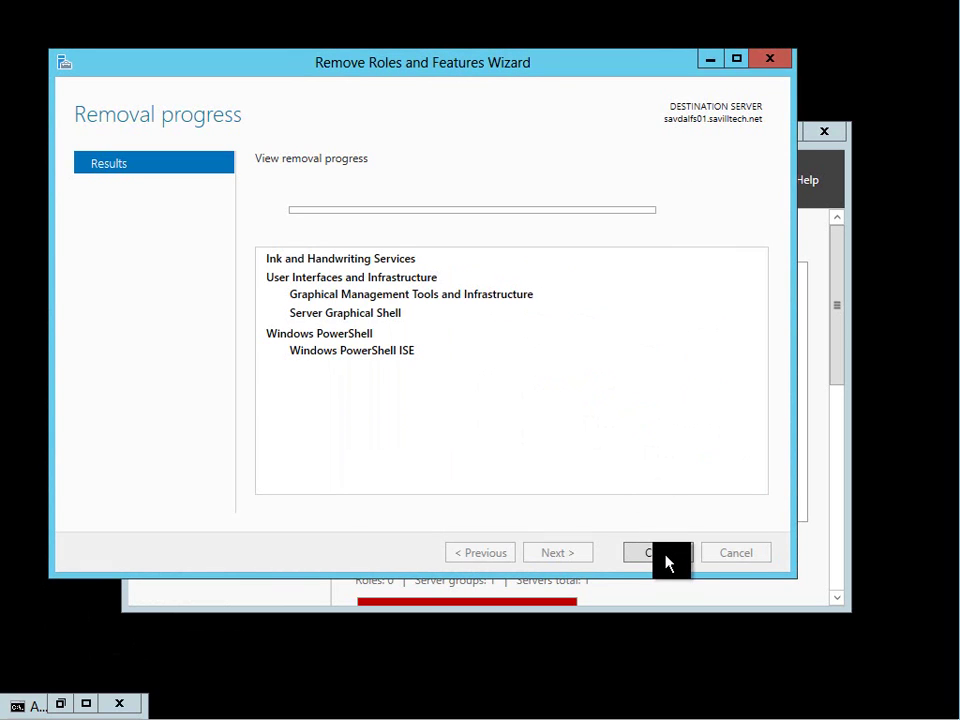
left_click(667, 560)
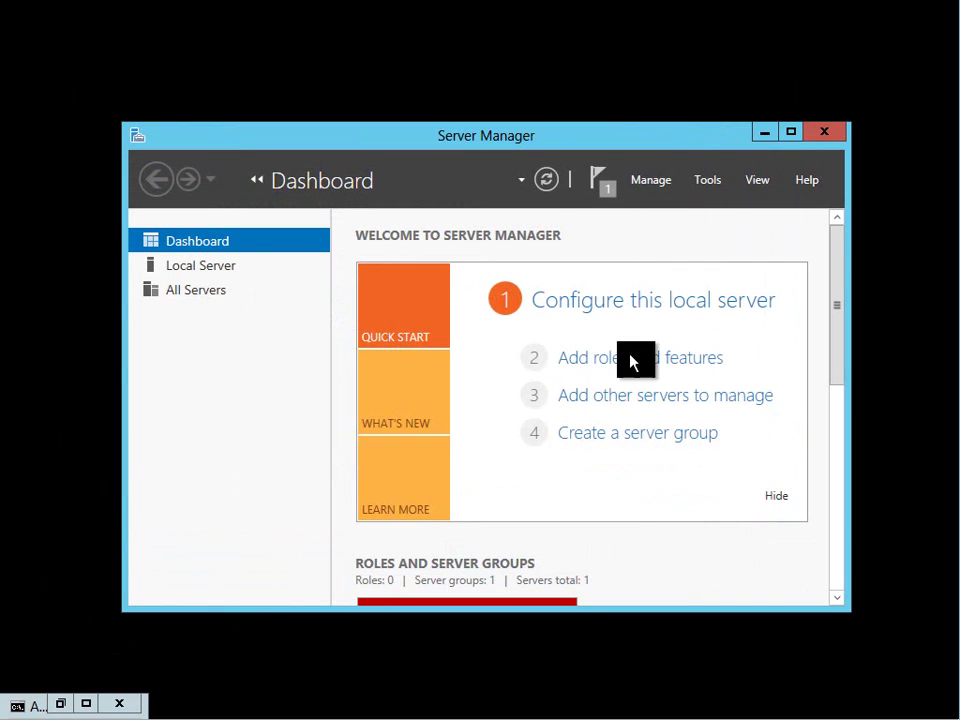
left_click(652, 186)
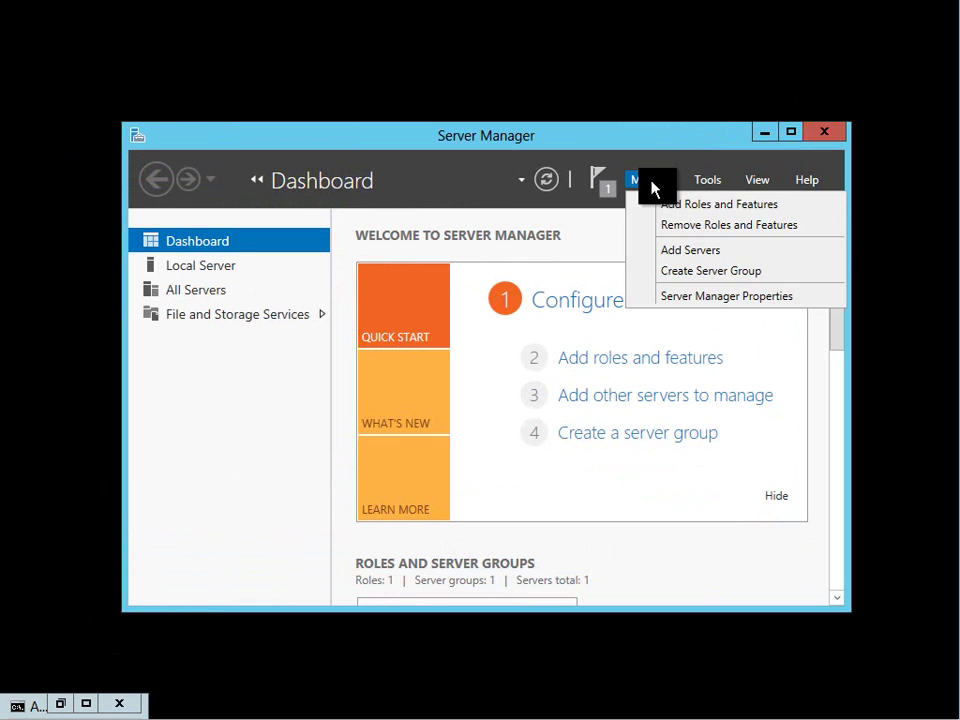
left_click(680, 206)
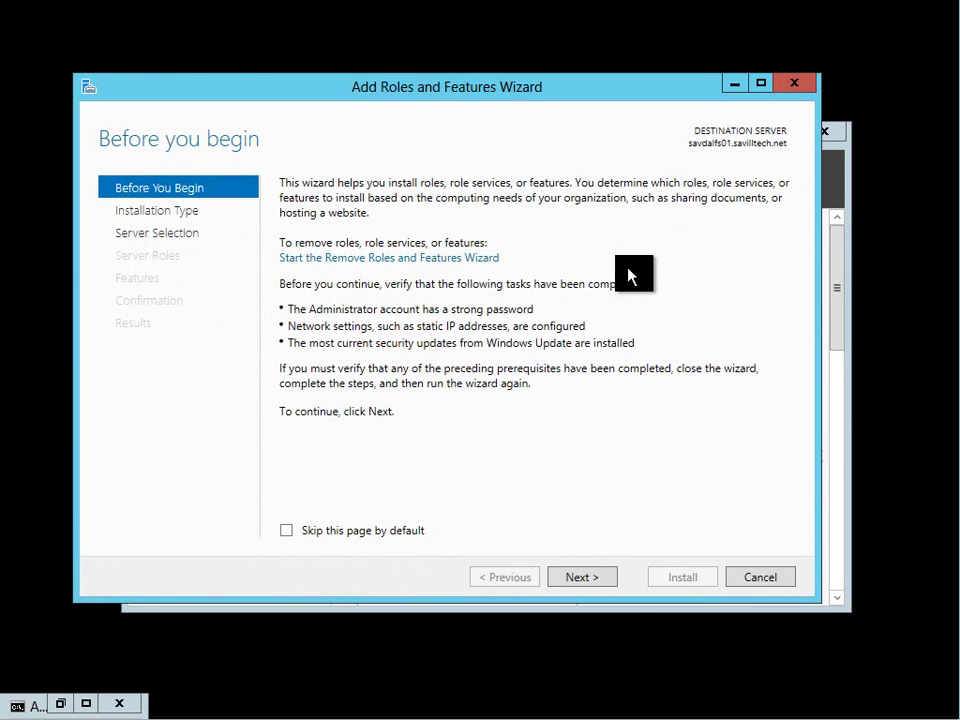
left_click(590, 580)
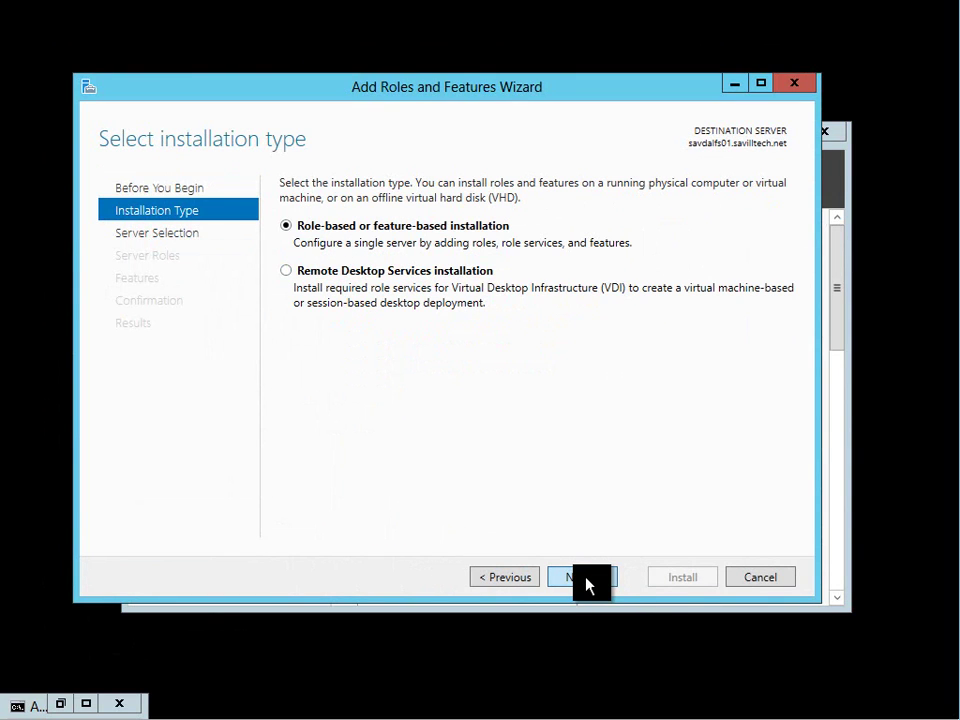
left_click(587, 578)
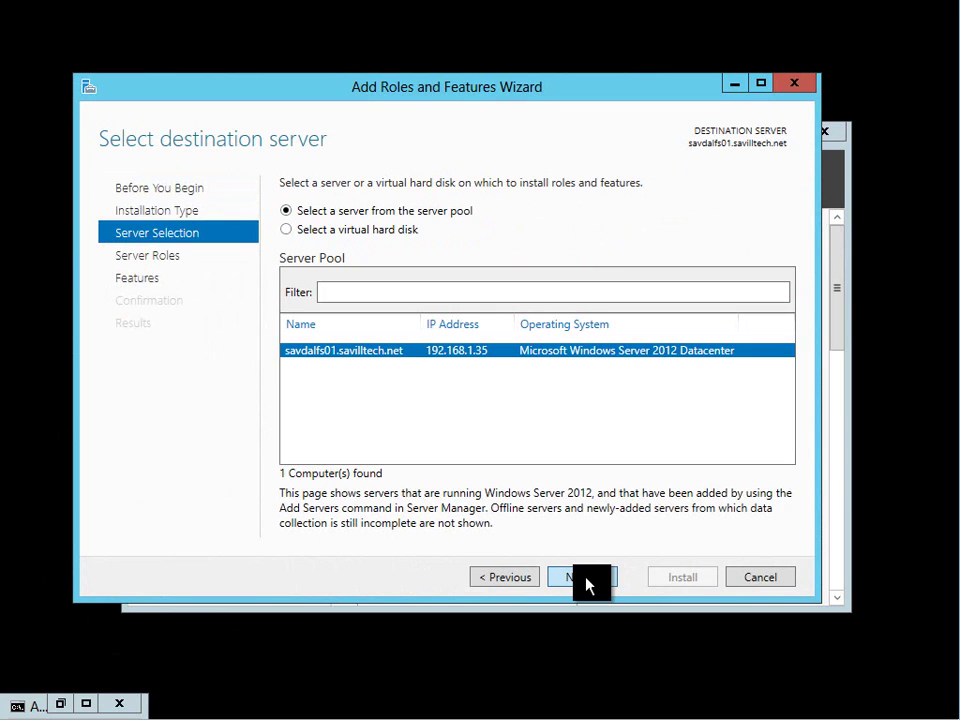
left_click(587, 578)
left_click(583, 579)
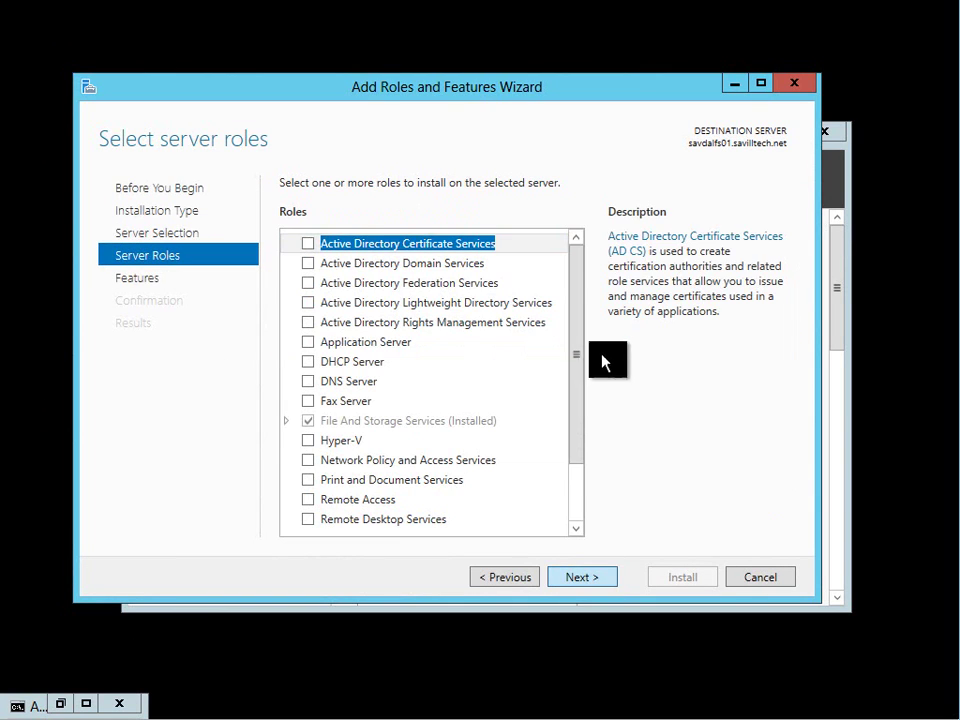
Select Server Graphical Shell under User Interfaces and Infrastructure and install it.
left_click_drag(574, 300, 575, 425)
left_click(286, 367)
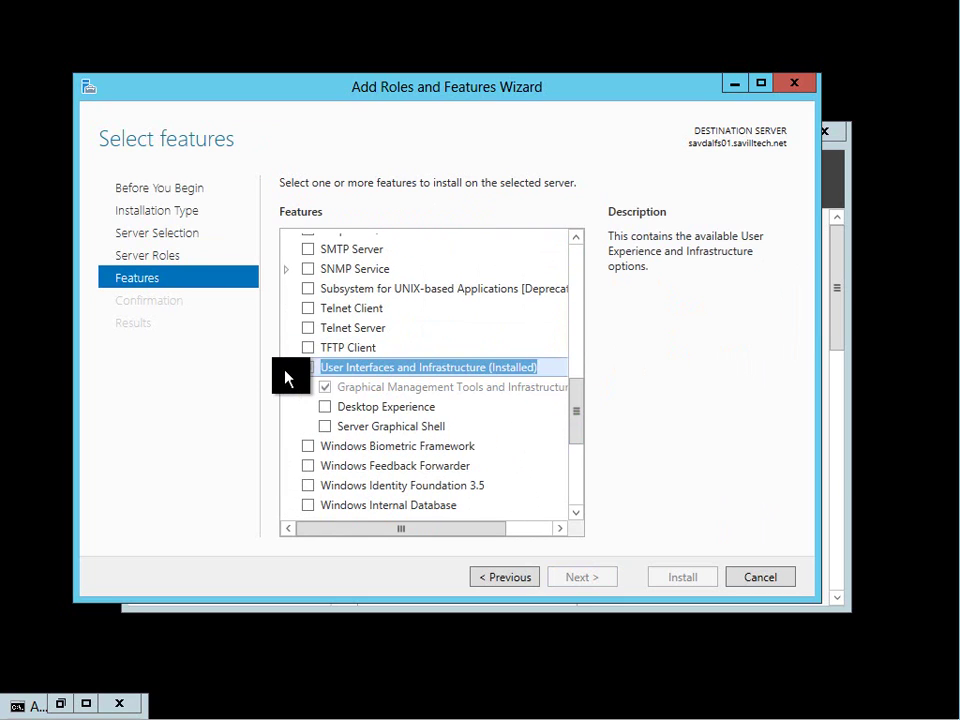
left_click(308, 426)
left_click(583, 578)
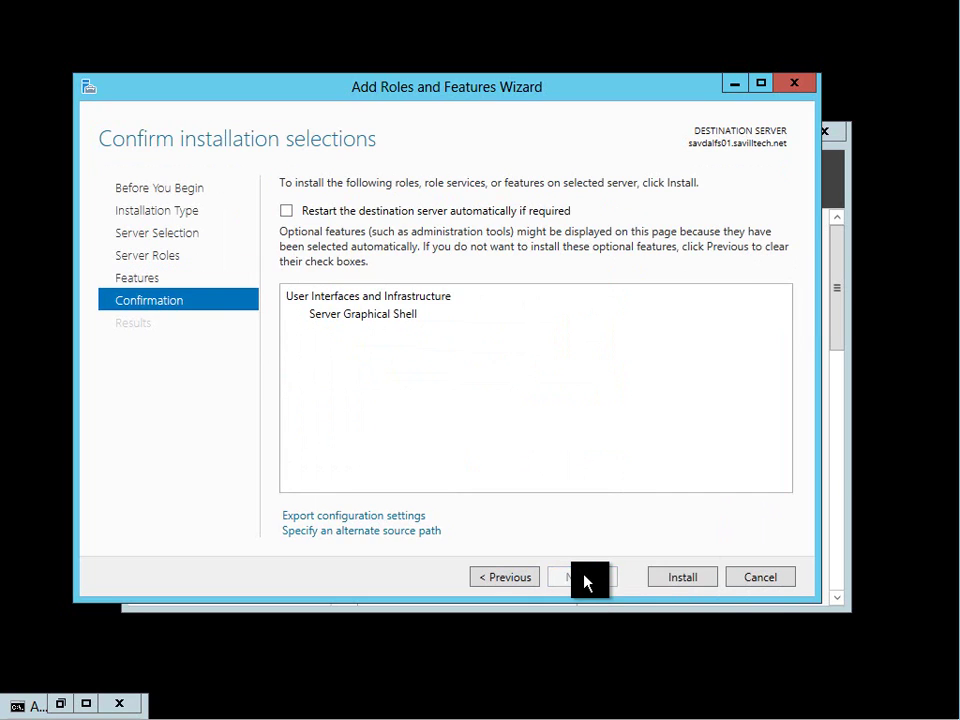
left_click(684, 578)
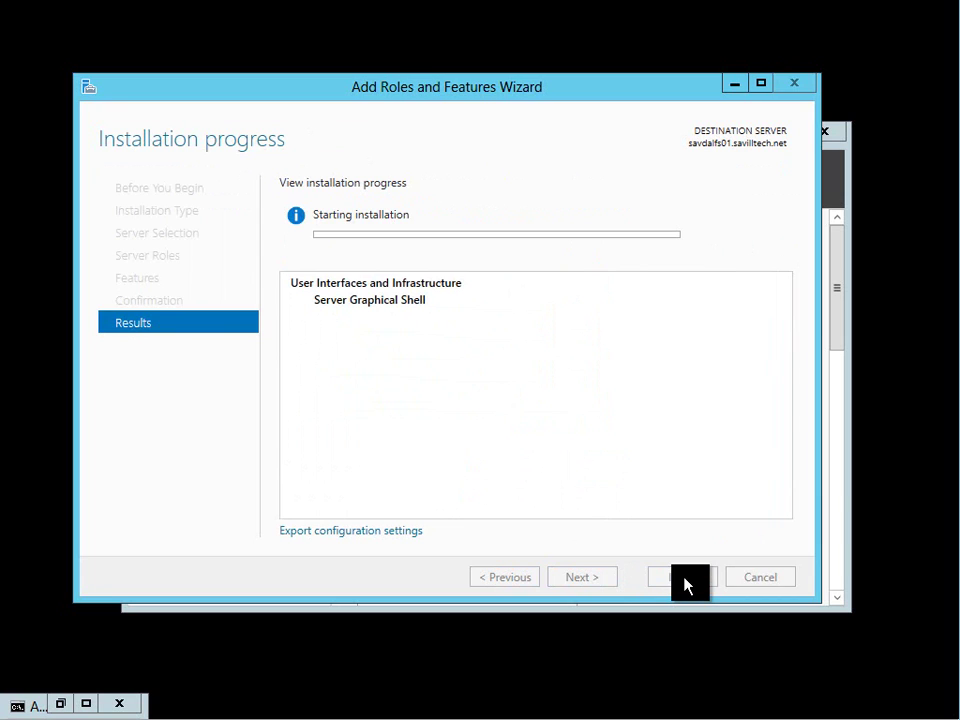